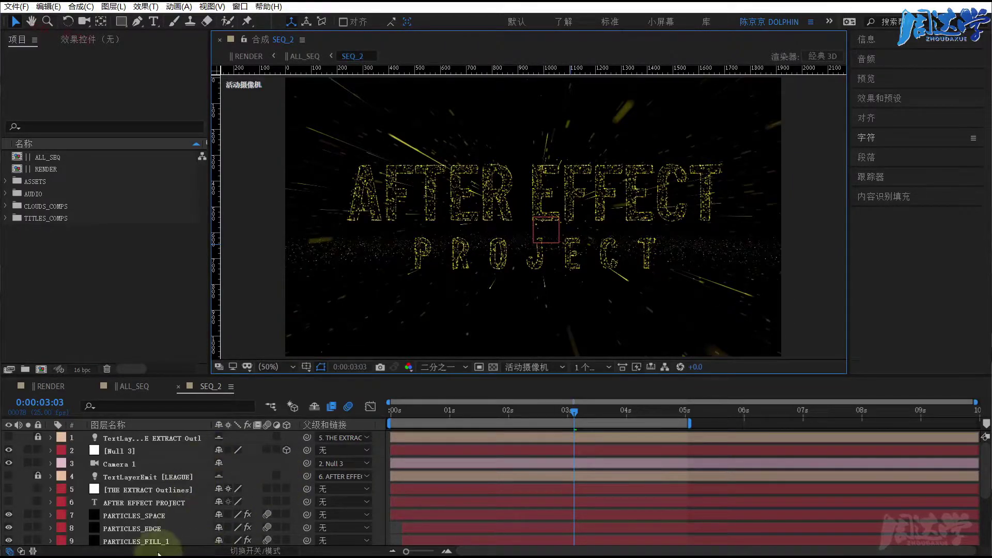
- Import the 24513891-awards-gold-particles-titles.mp4 video and create a composition from it
scroll(151, 486, "down", 3)
scroll(151, 486, "up", 3)
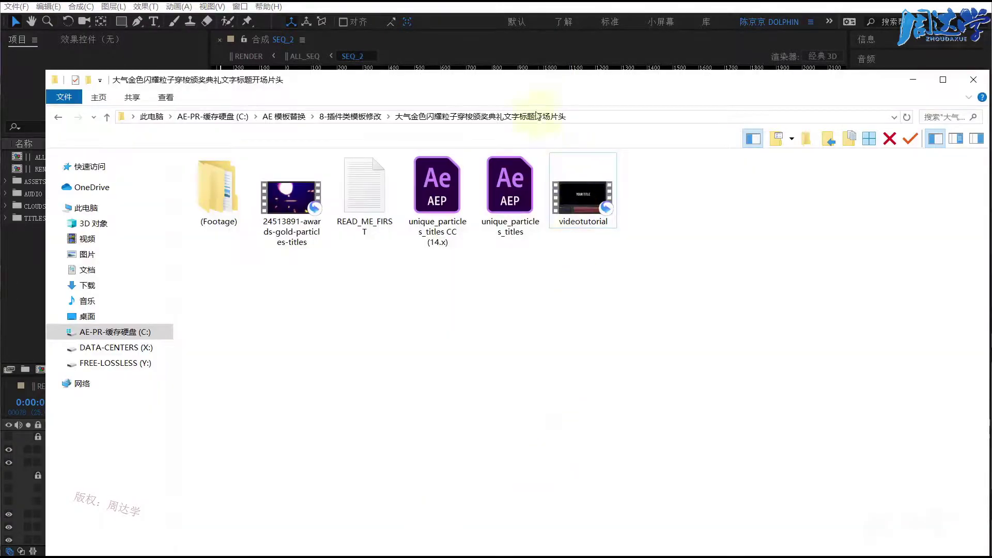
left_click_drag(652, 79, 659, 53)
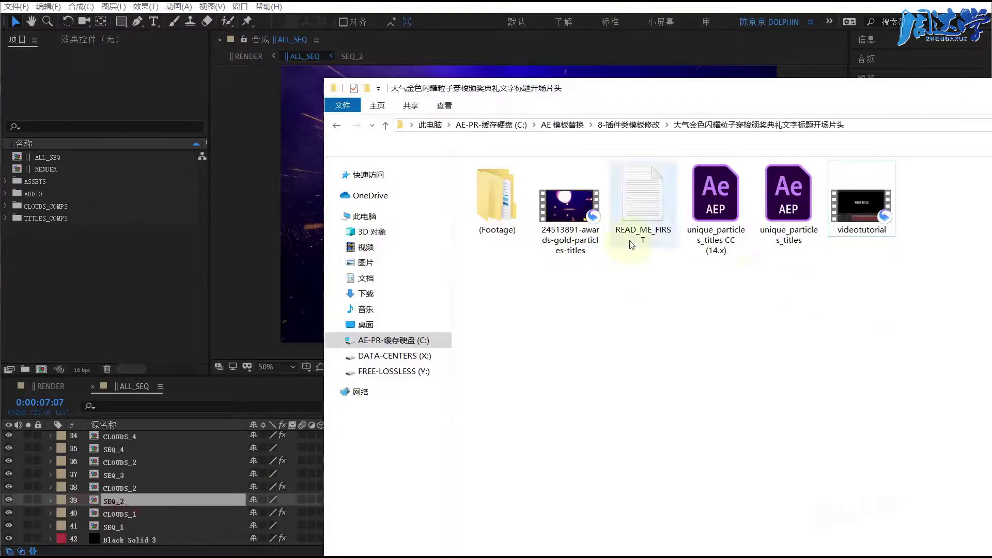
left_click_drag(569, 207, 63, 273)
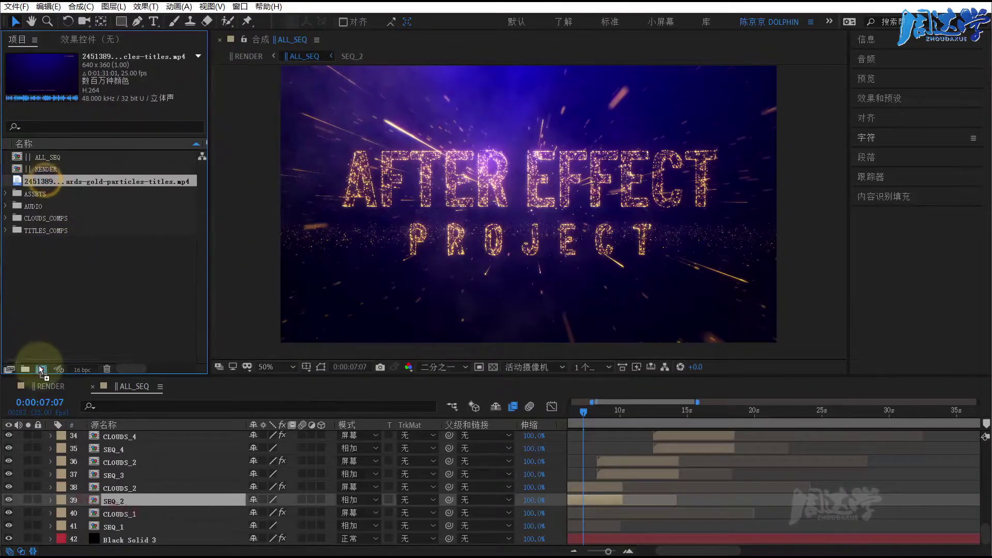
left_click_drag(54, 303, 41, 369)
- Preview the reference video at Fit zoom and Full resolution, then close its timeline
left_click(277, 368)
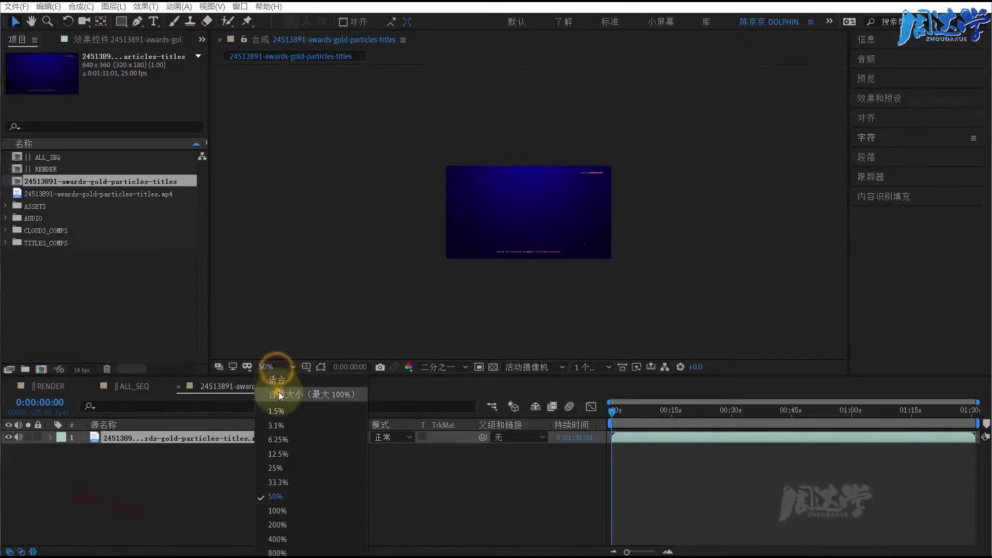
left_click(278, 382)
key("space")
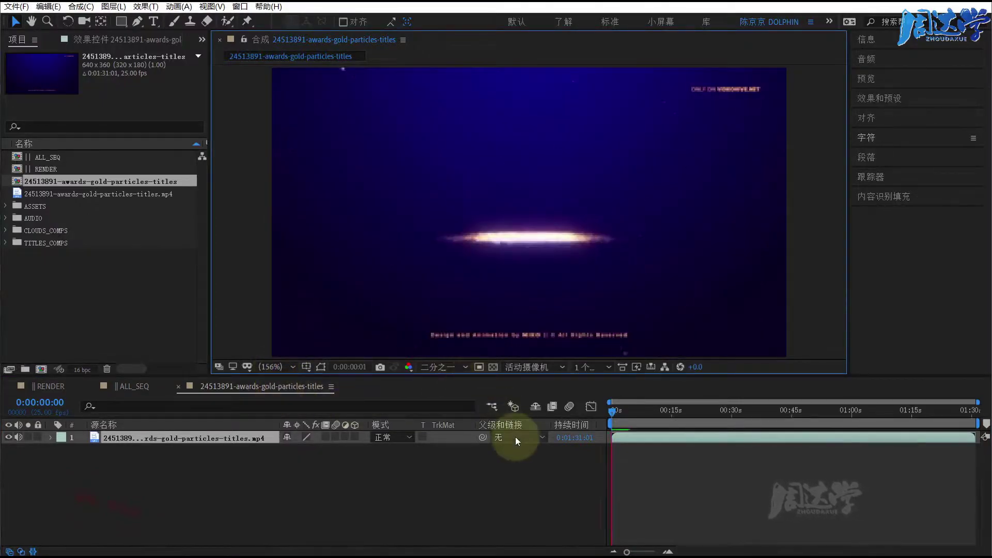
left_click(451, 368)
left_click(445, 399)
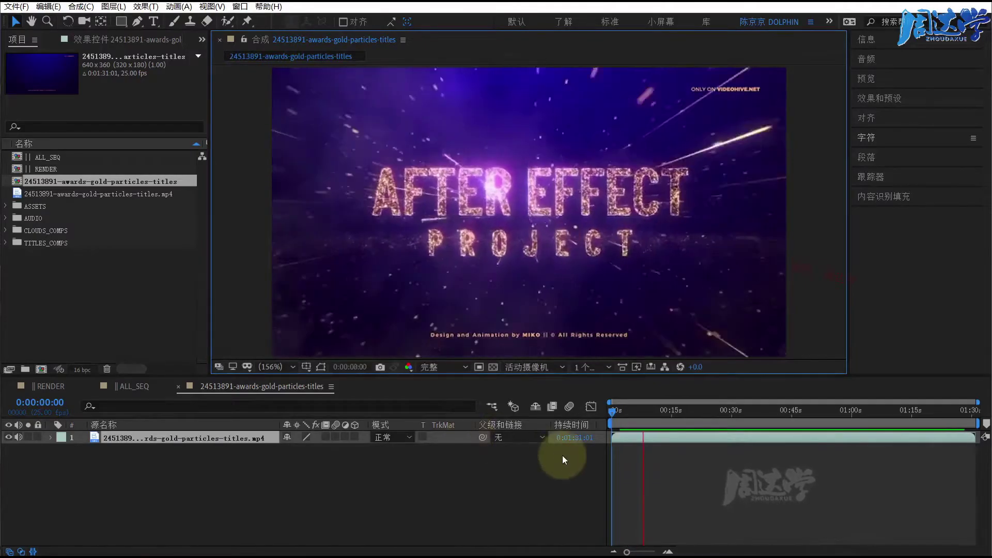
left_click_drag(665, 412, 720, 428)
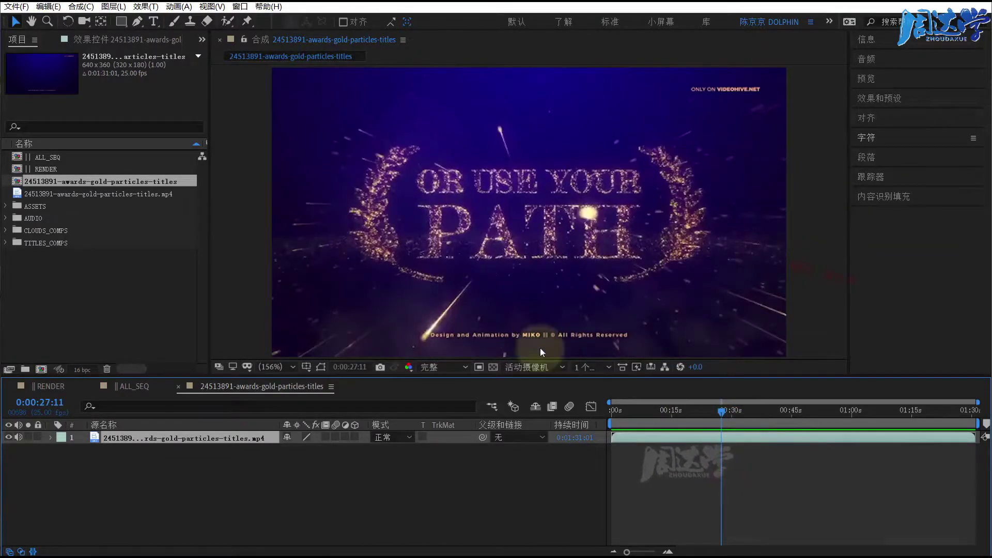
left_click(251, 479)
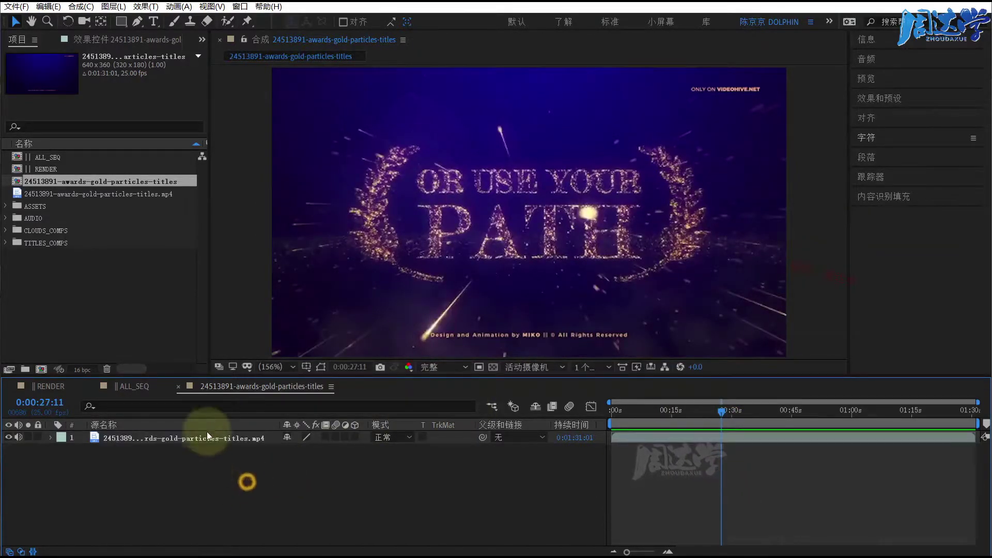
left_click(179, 387)
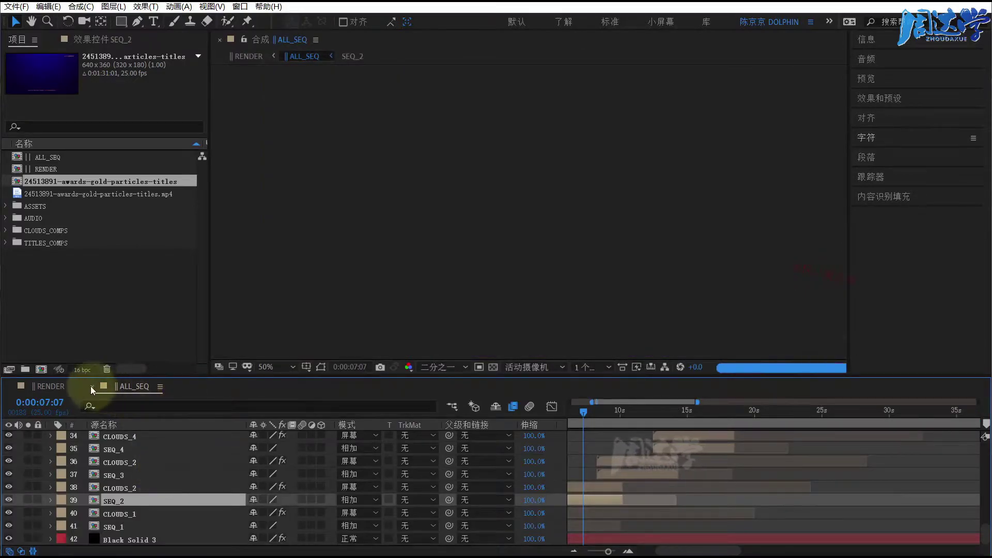
- Close the ALL_SEQ timeline and reopen it from its layer in the RENDER composition
left_click(92, 387)
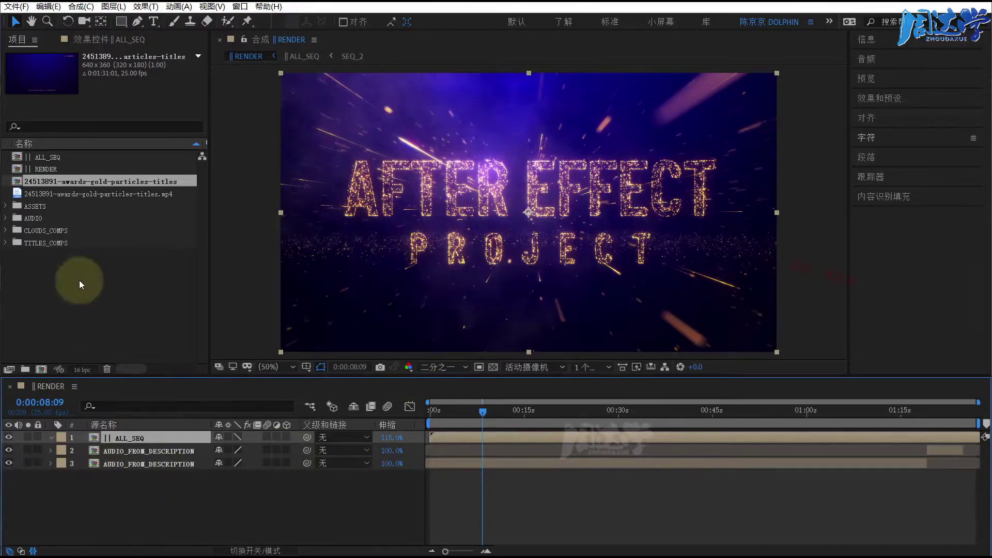
left_click(122, 452)
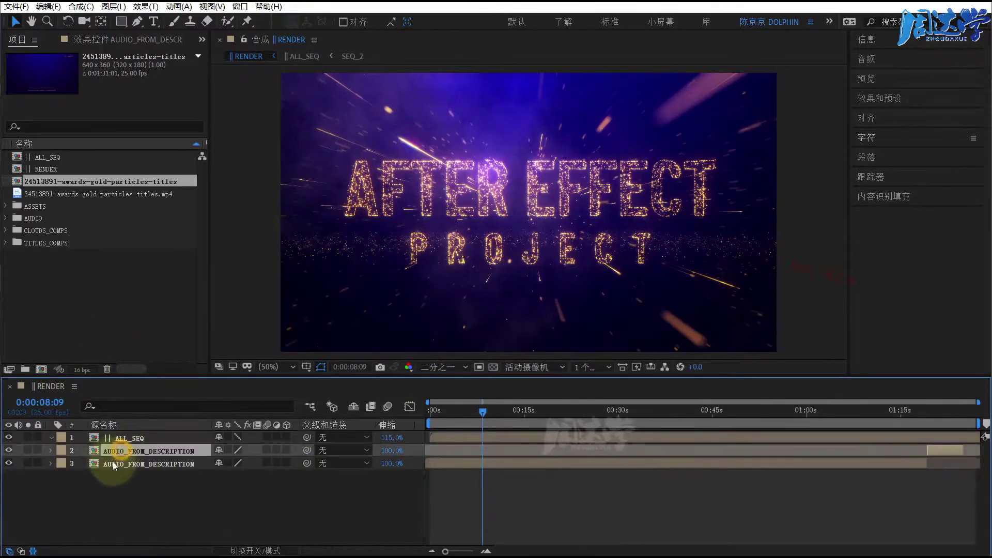
left_click(114, 439)
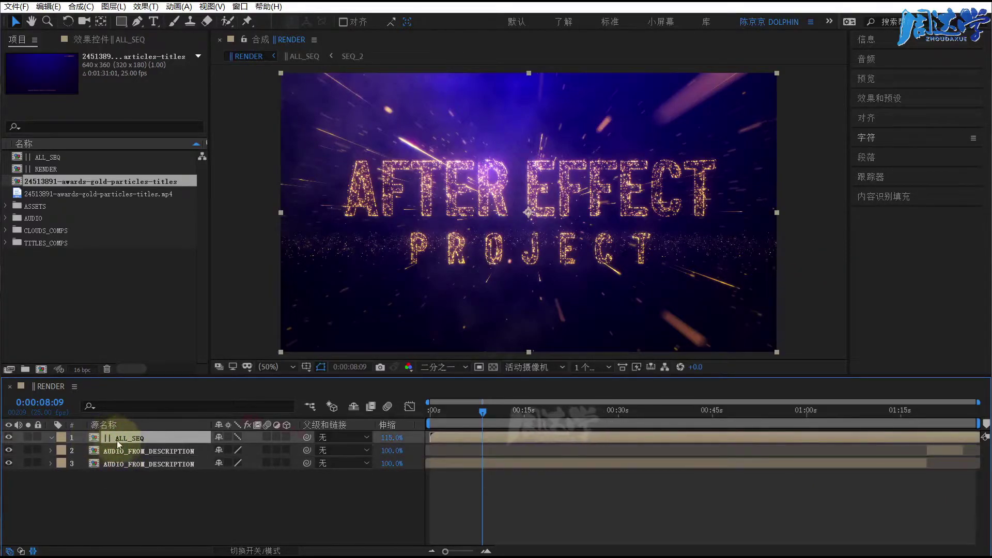
double_click(96, 440)
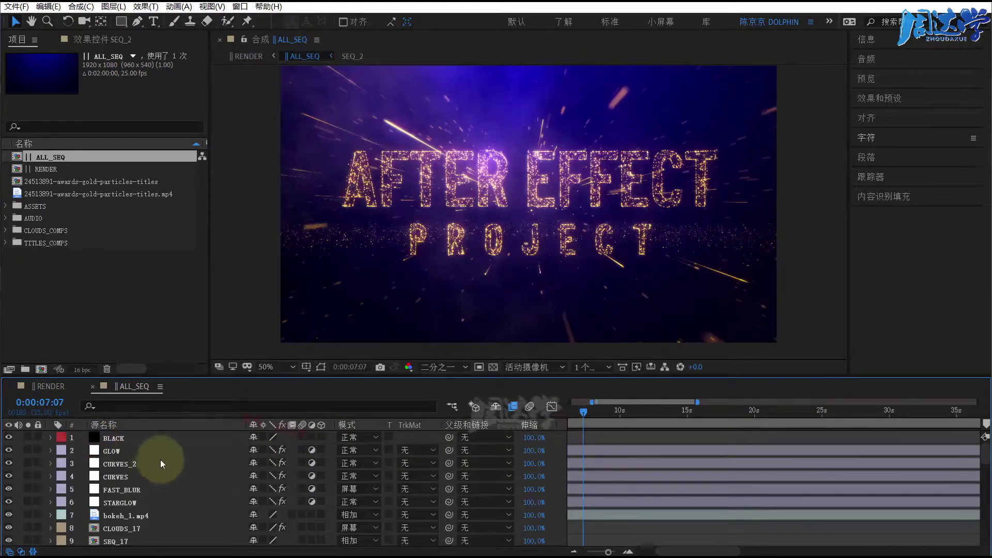
- Move the ALL_SEQ time forward to the ONE OF A KIND title
scroll(179, 469, "down", 3)
scroll(179, 468, "down", 8)
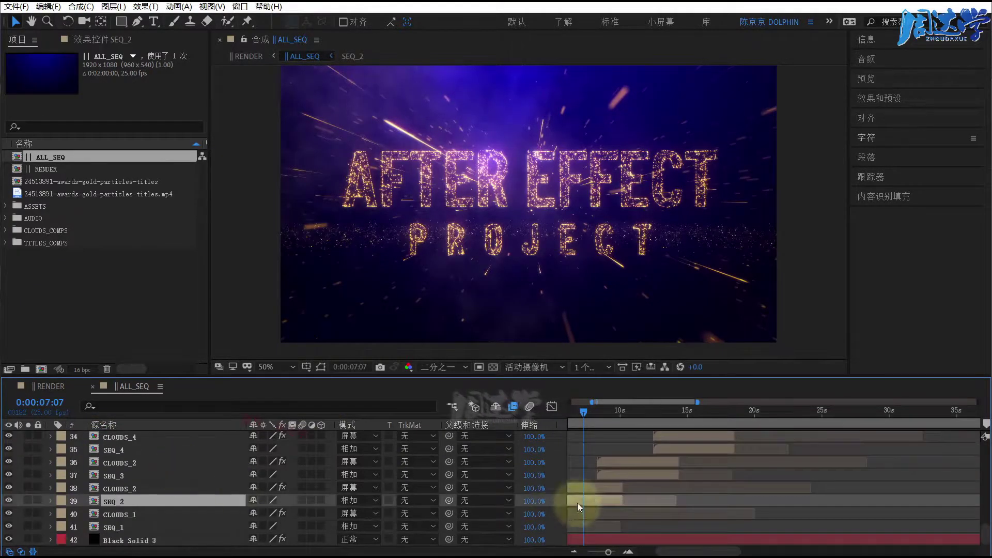
left_click_drag(582, 411, 636, 420)
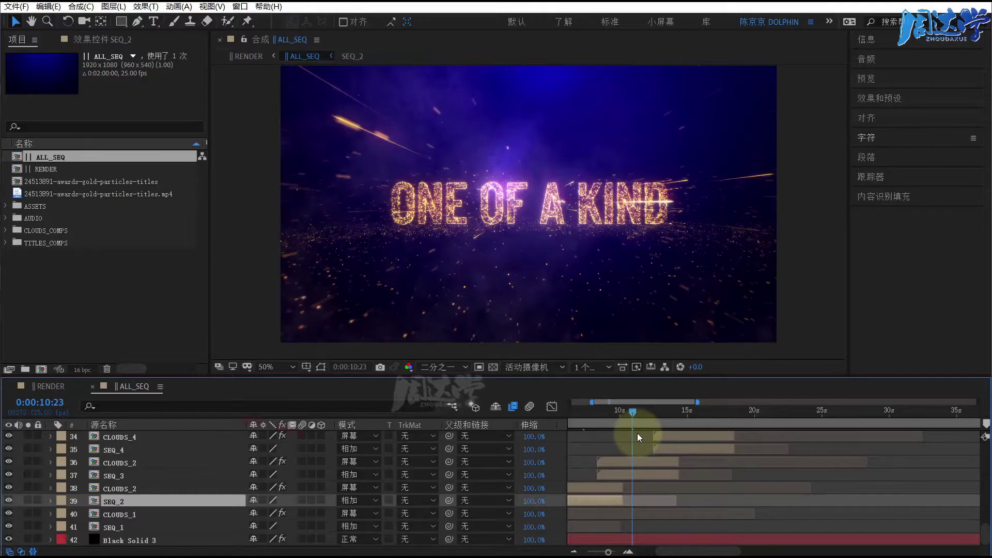
- Expand the AUDIO, ASSETS and CLOUDS_COMPS folders and select the CLOUDS_1 composition
left_click(6, 218)
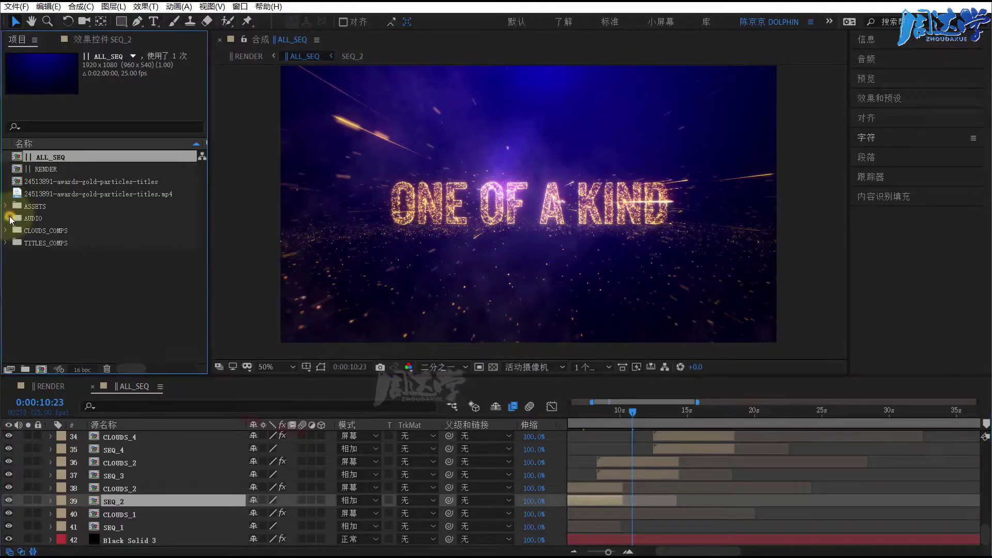
left_click(7, 206)
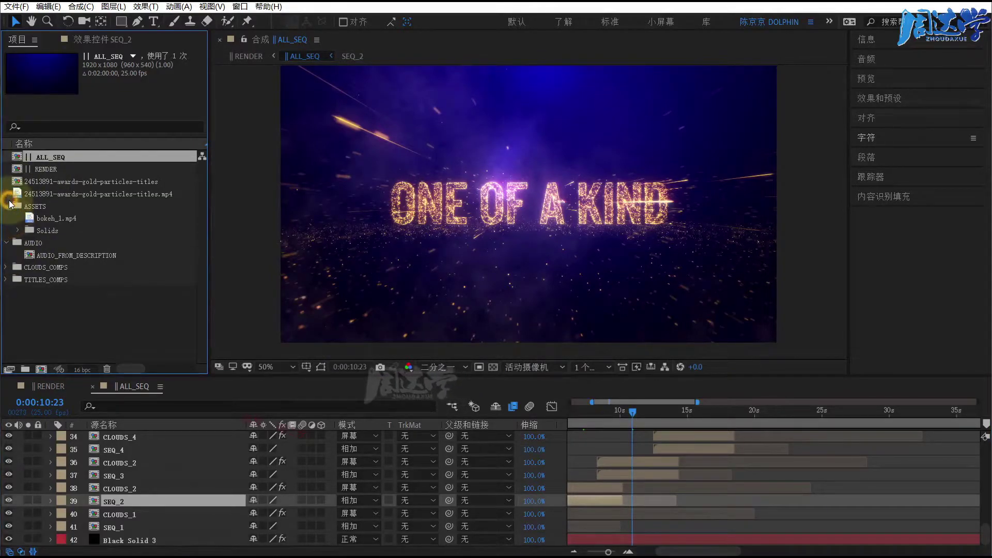
left_click(5, 268)
scroll(69, 296, "up", 3)
left_click(51, 280)
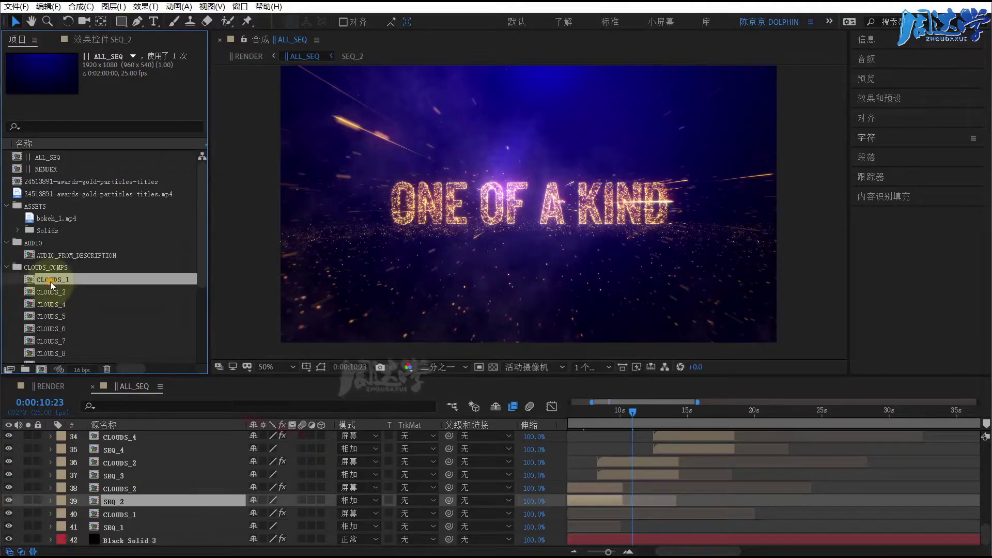
- Open CLOUDS_1, check Black Solid 4's Fractal Noise scale animation, then return to ALL_SEQ
double_click(30, 283)
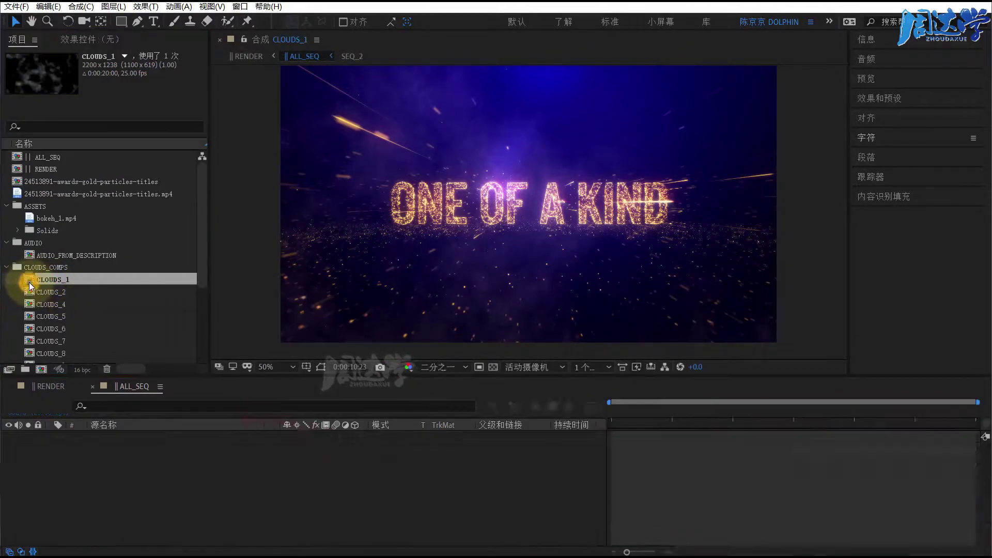
left_click(123, 438)
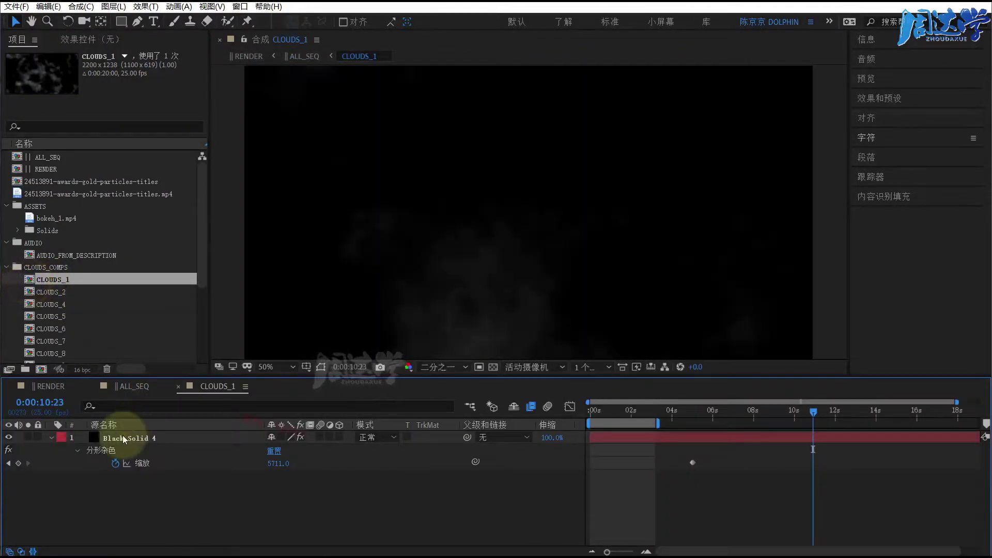
left_click(103, 40)
left_click_drag(199, 134, 202, 194)
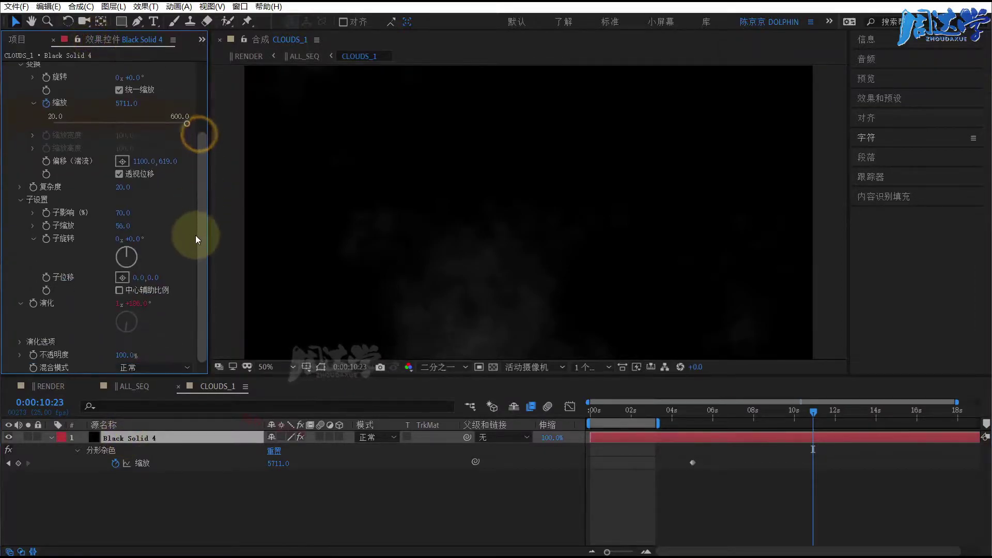
scroll(188, 150, "up", 2)
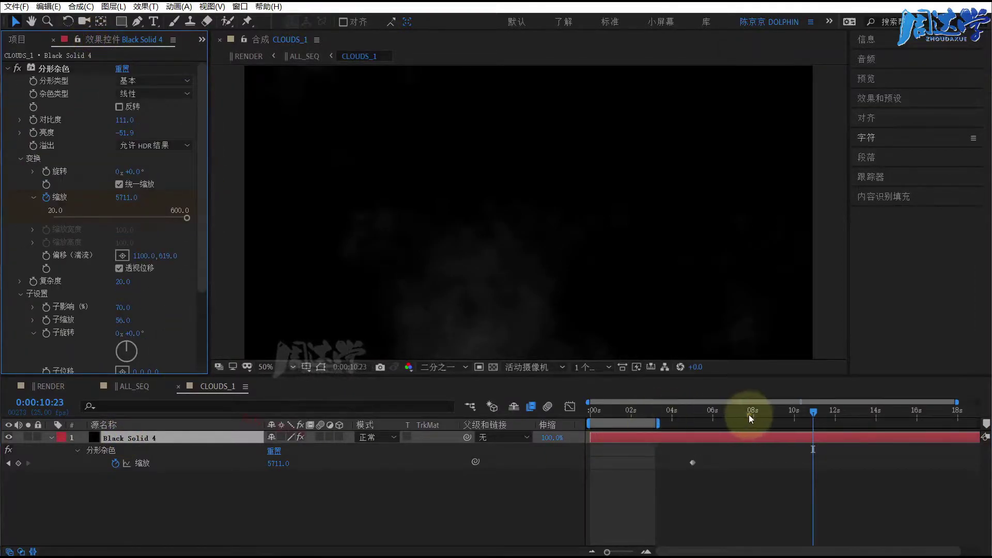
mouse_move(749, 414)
left_mouse_down()
mouse_move(661, 416)
mouse_move(853, 437)
mouse_move(604, 455)
left_mouse_up()
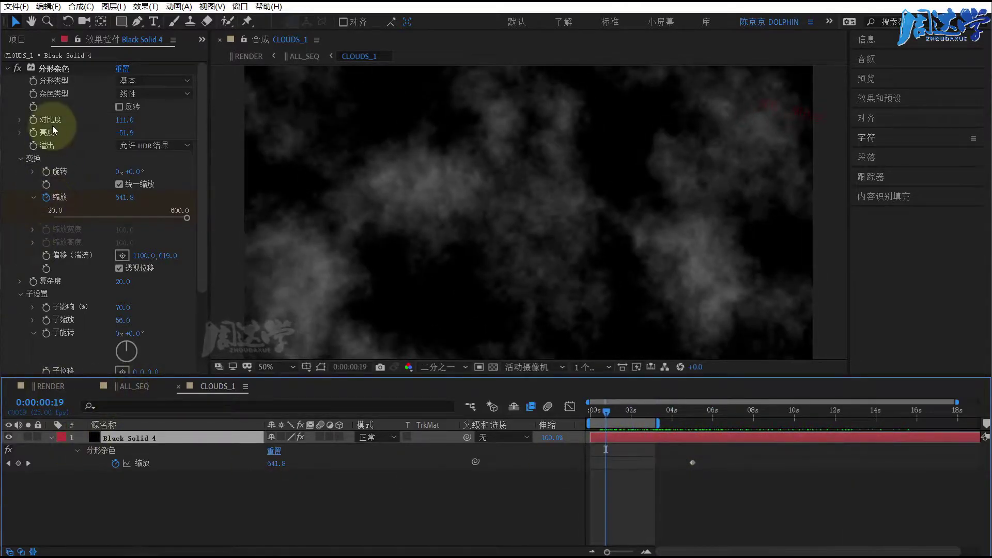
left_click(120, 386)
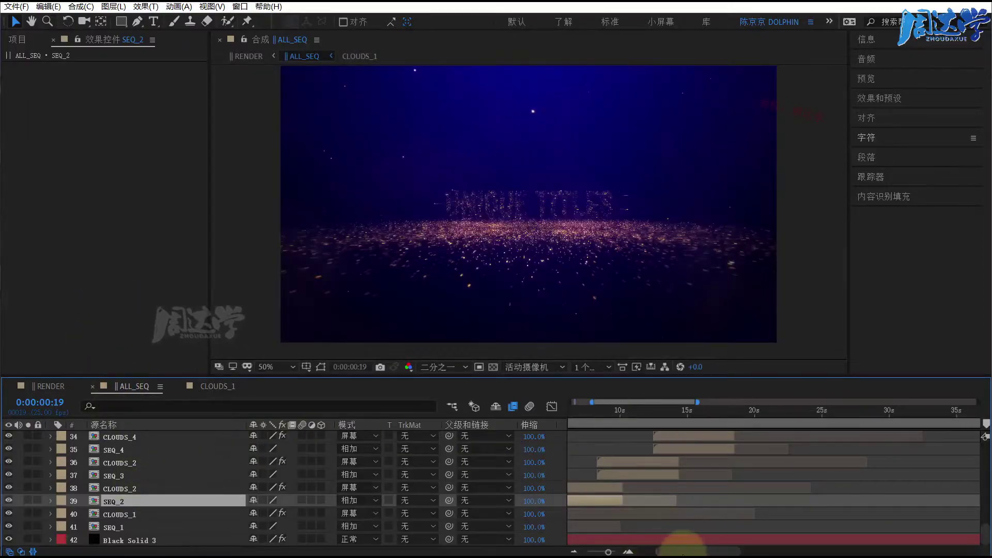
- Select the CLOUDS_1 layer, collapse CLOUDS_COMPS and expand the TITLES_COMPS folder
left_click_drag(682, 551, 663, 551)
left_click(594, 513)
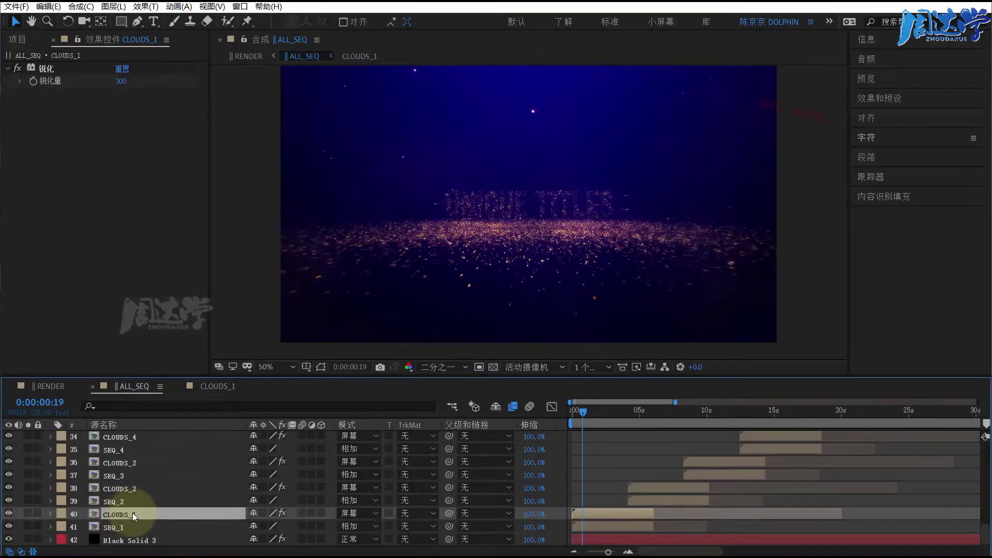
left_click(20, 43)
scroll(75, 284, "down", 3)
scroll(64, 281, "up", 3)
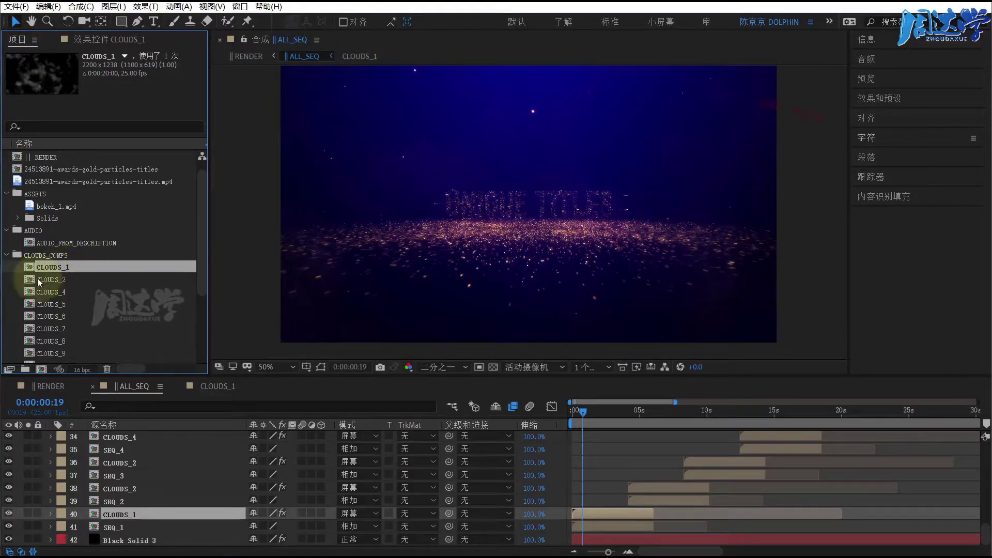
left_click(7, 255)
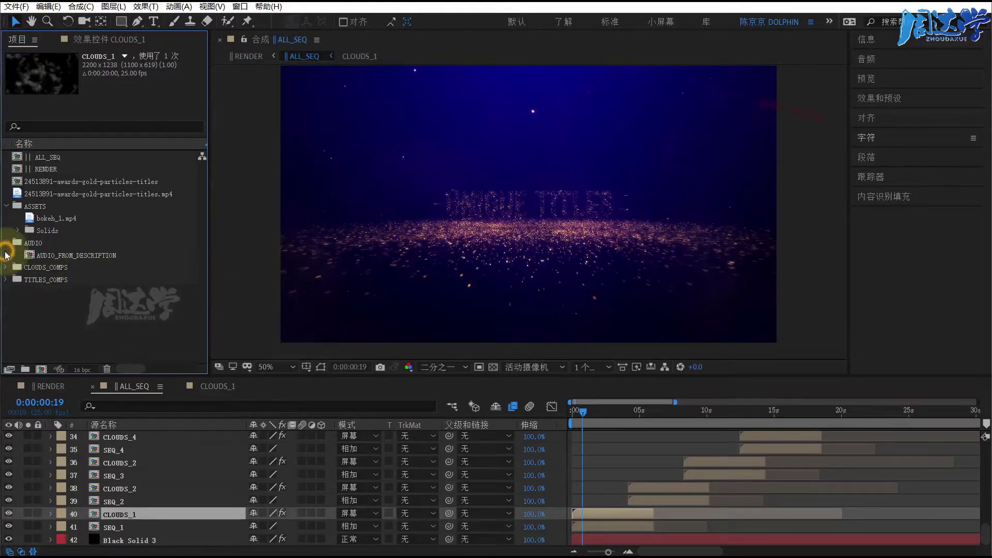
left_click(5, 279)
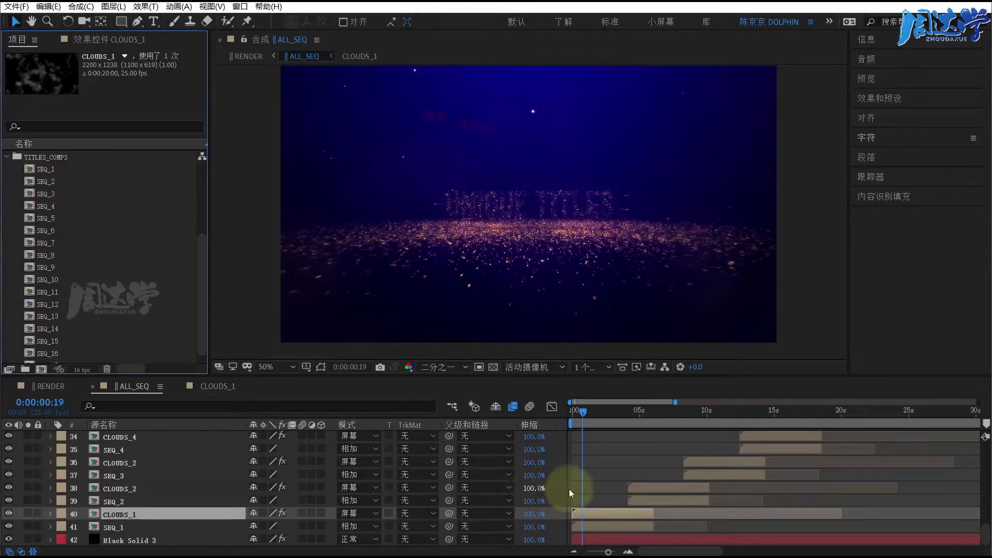
- Move time to the SEQ_2 AFTER EFFECT PROJECT title and select the SEQ_2 composition
left_click(130, 501)
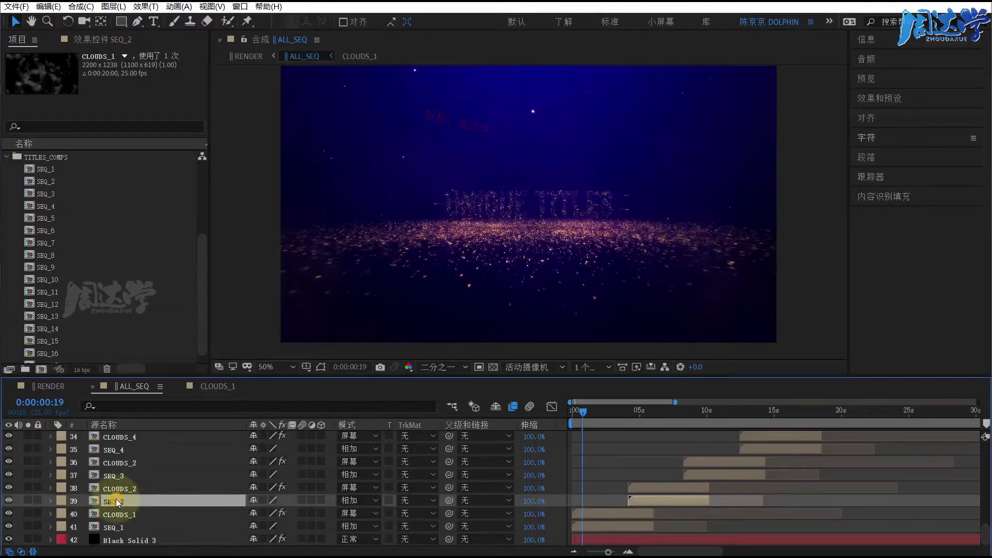
left_click(654, 412)
left_click_drag(659, 414, 665, 414)
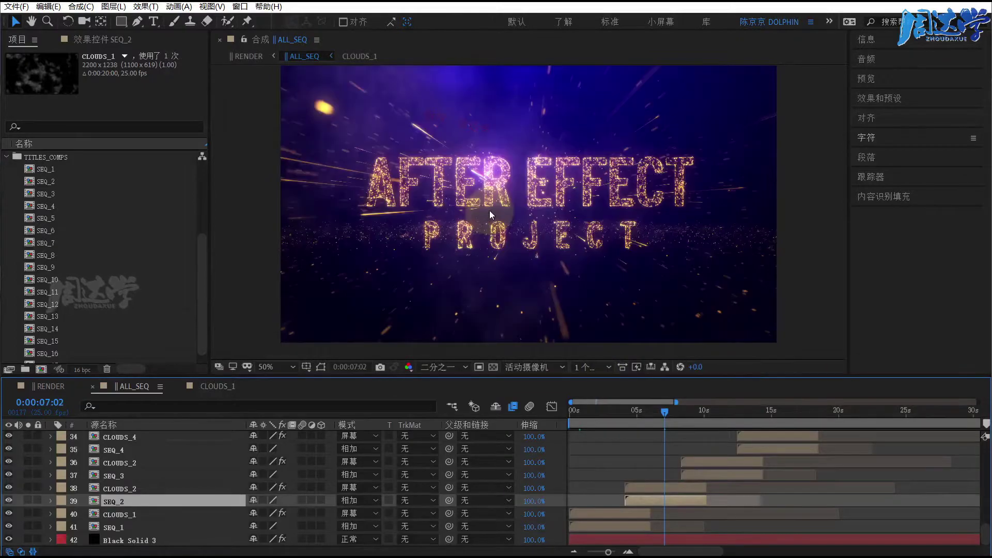
scroll(55, 227, "up", 5)
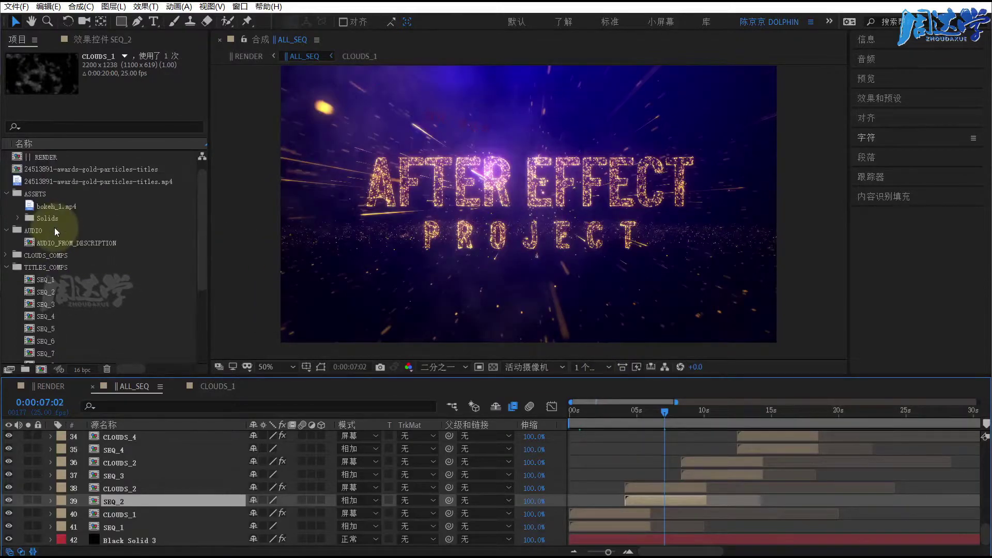
scroll(61, 264, "down", 3)
left_click(30, 221)
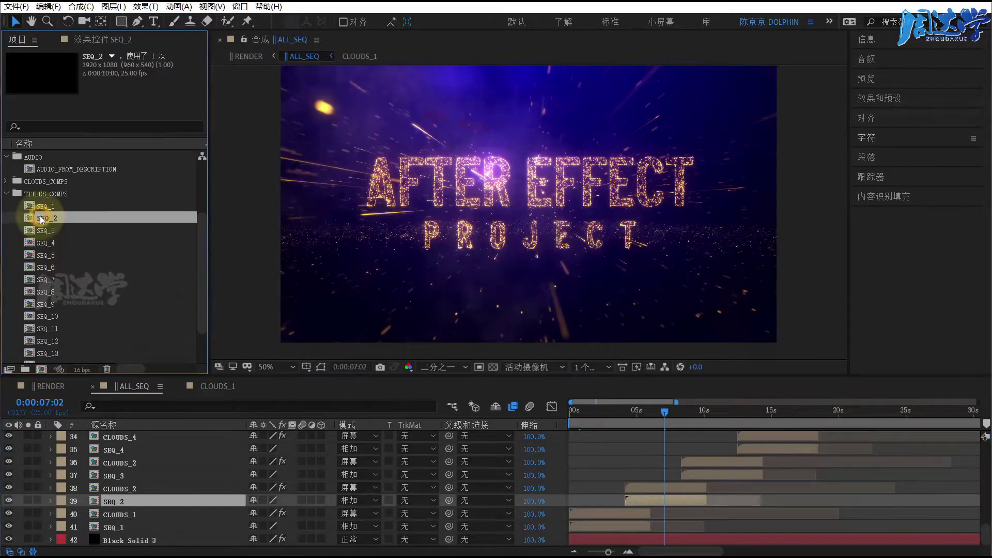
left_click(29, 219)
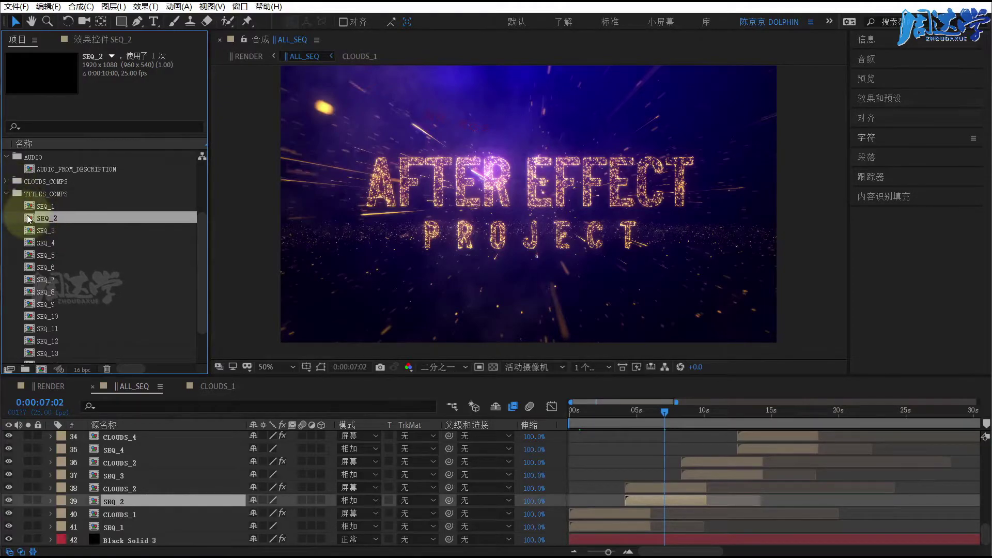
- Open SEQ_2 and inspect its AFTER EFFECT PROJECT, THE EXTRACT Outlines and Null 3 layers
double_click(29, 219)
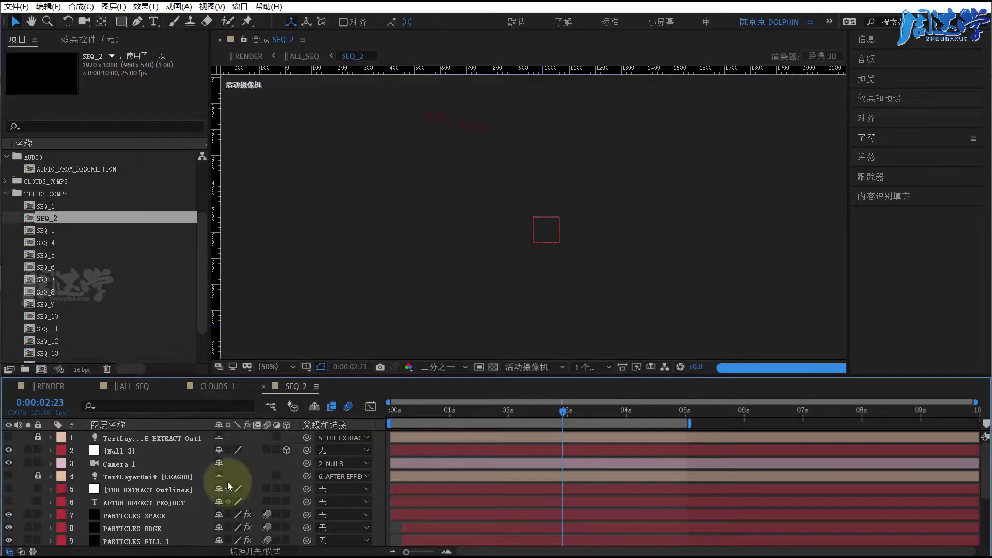
left_click(578, 207)
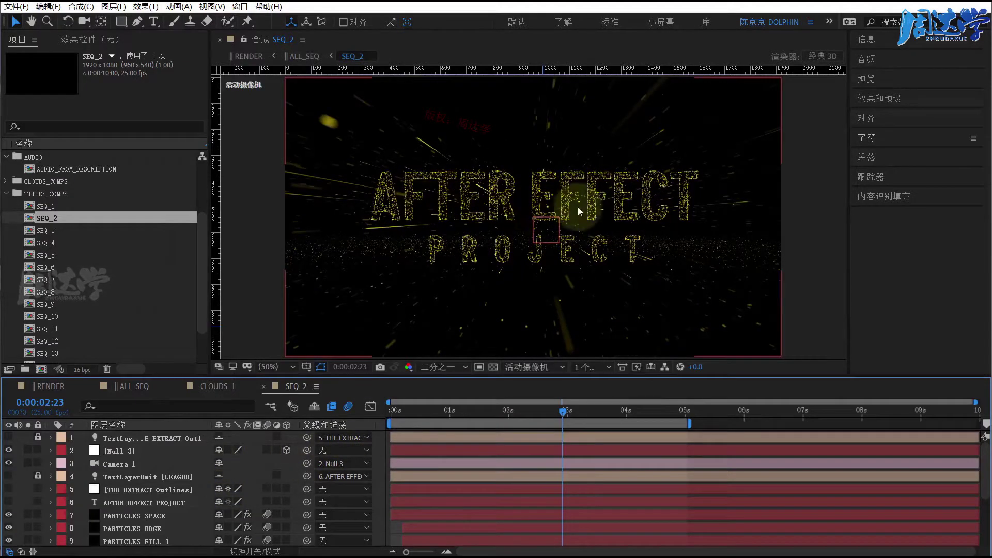
left_click(526, 288)
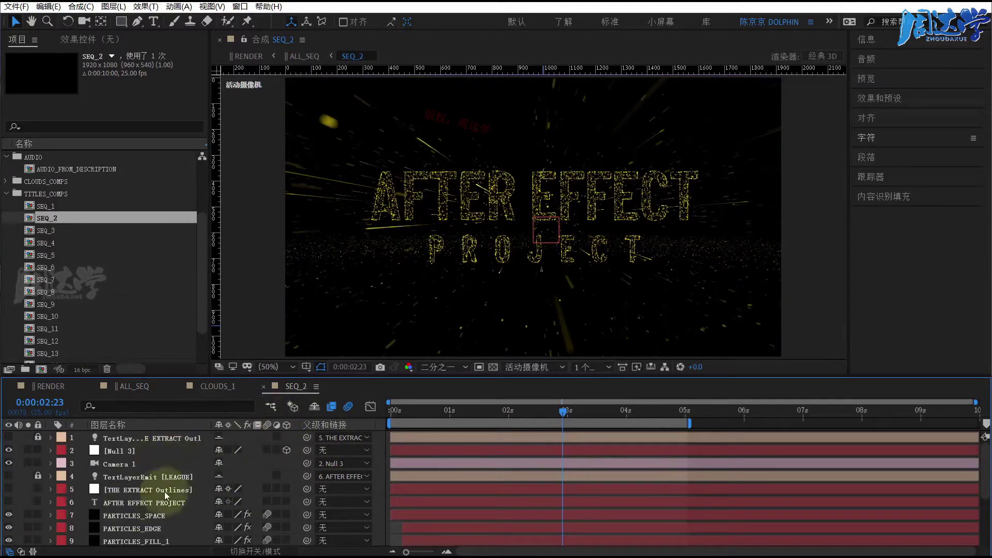
left_click(127, 504)
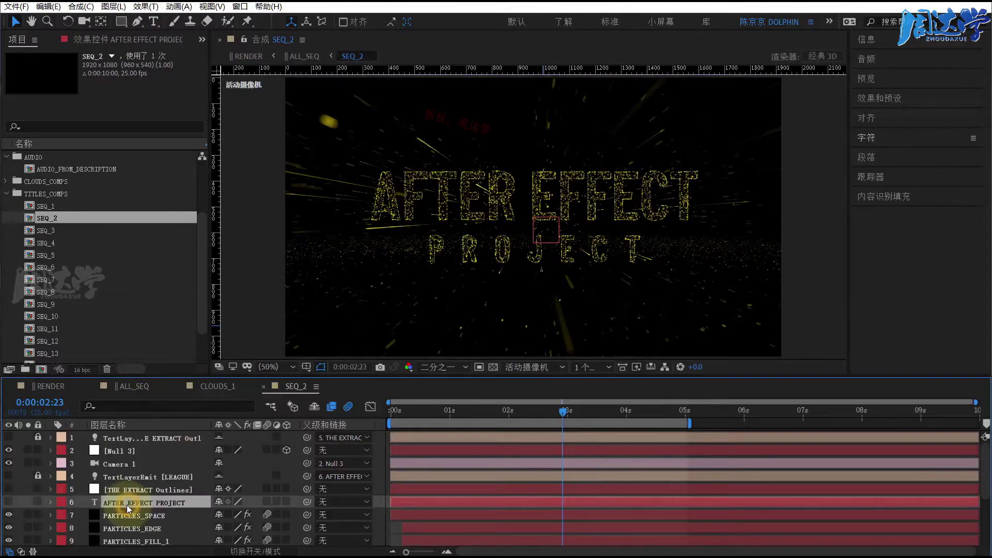
left_click(8, 501)
left_click(8, 502)
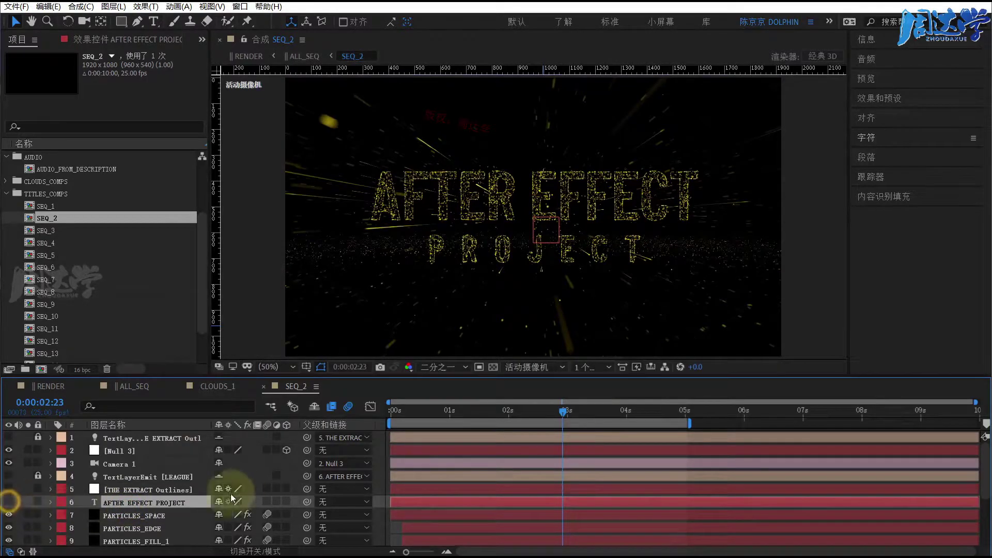
left_click(123, 489)
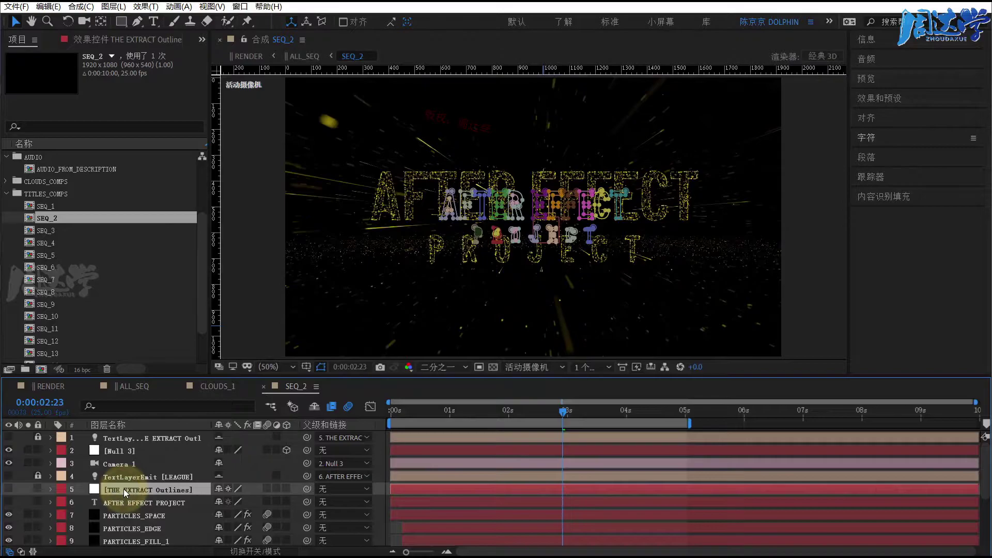
left_click(120, 502)
left_click(117, 493)
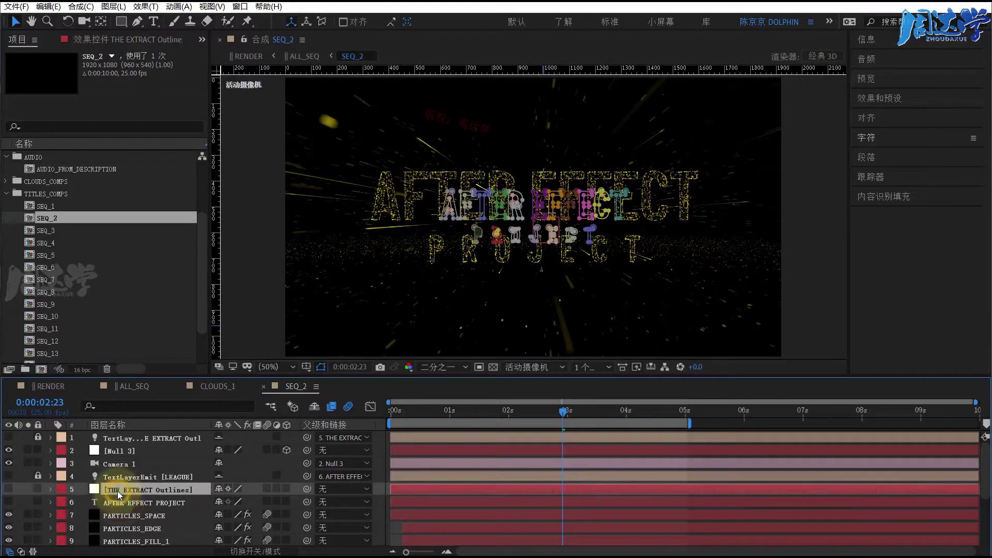
left_click(122, 453)
- Inspect Particular emitter settings on PARTICLES_SPACE, PARTICLES_EDGE, PARTICLES_FILL_1 and PARTICLES_1
scroll(123, 511, "down", 1)
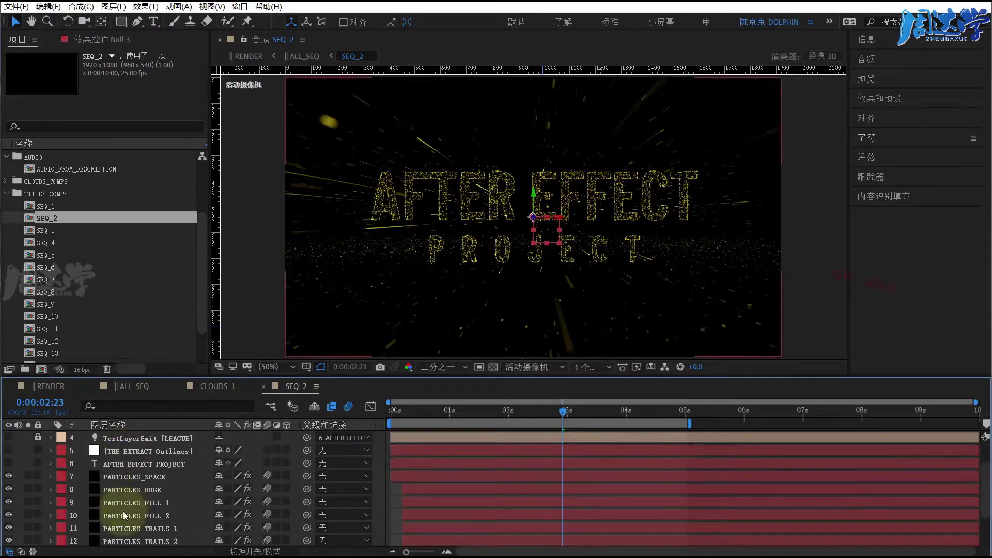
left_click(124, 477)
left_click(90, 37)
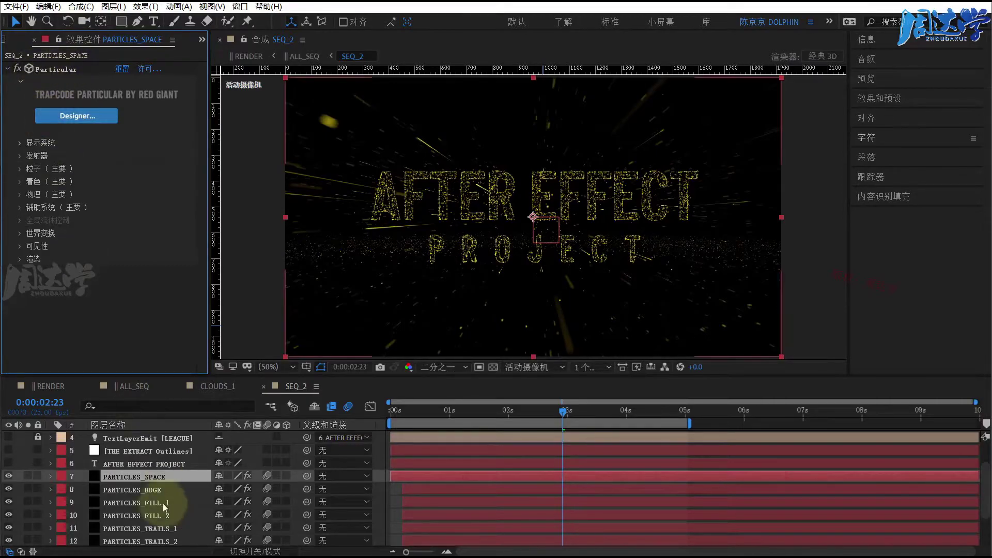
left_click(19, 156)
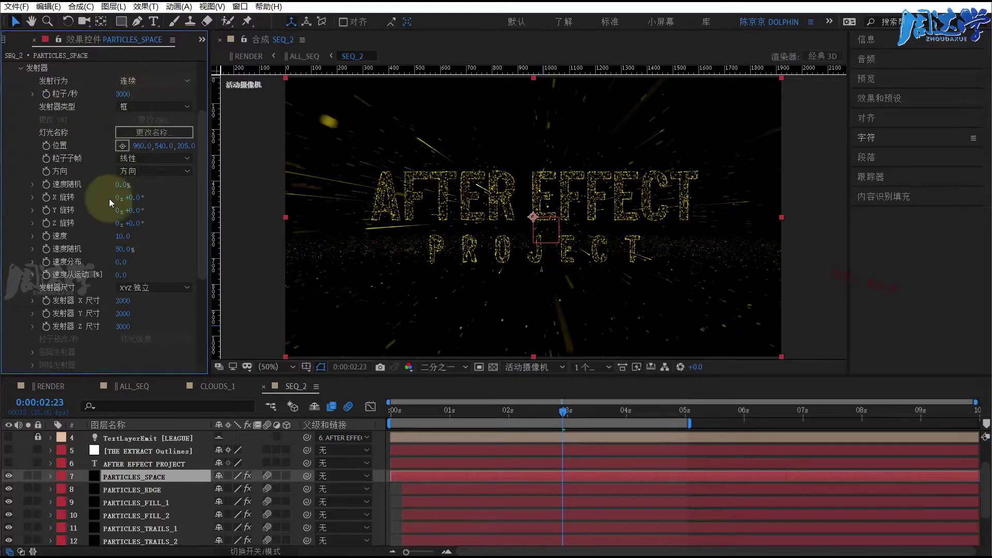
left_click(132, 490)
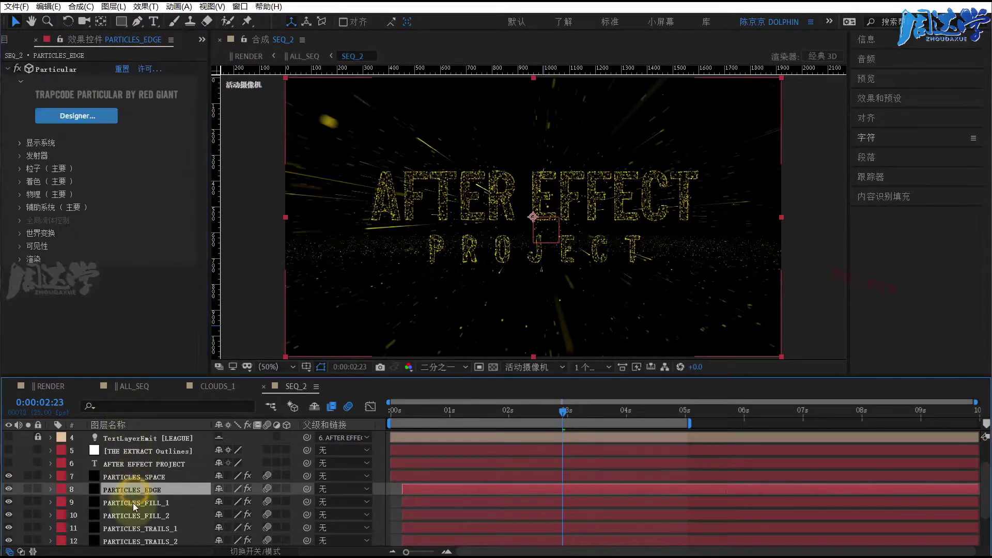
left_click(133, 503)
scroll(129, 512, "down", 2)
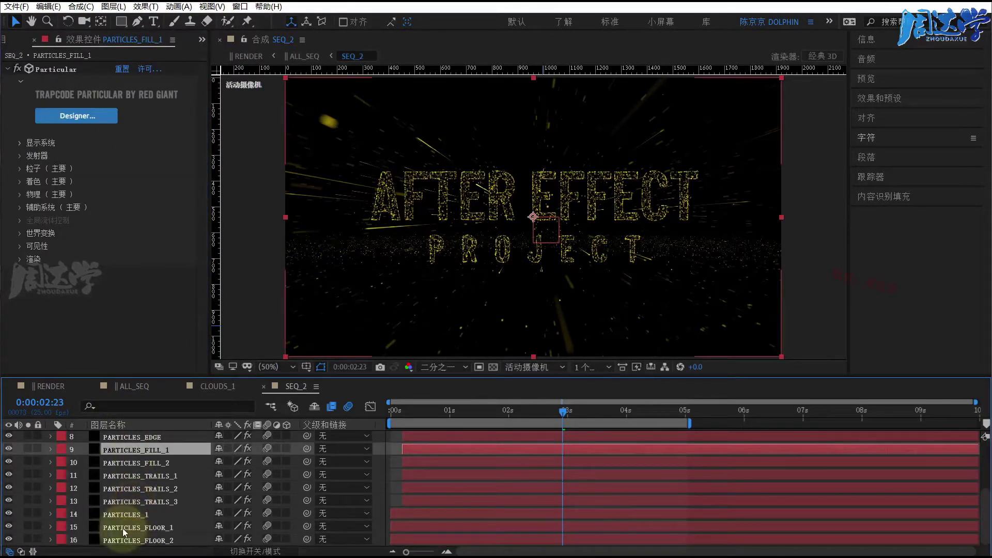
left_click(123, 516)
scroll(123, 516, "up", 4)
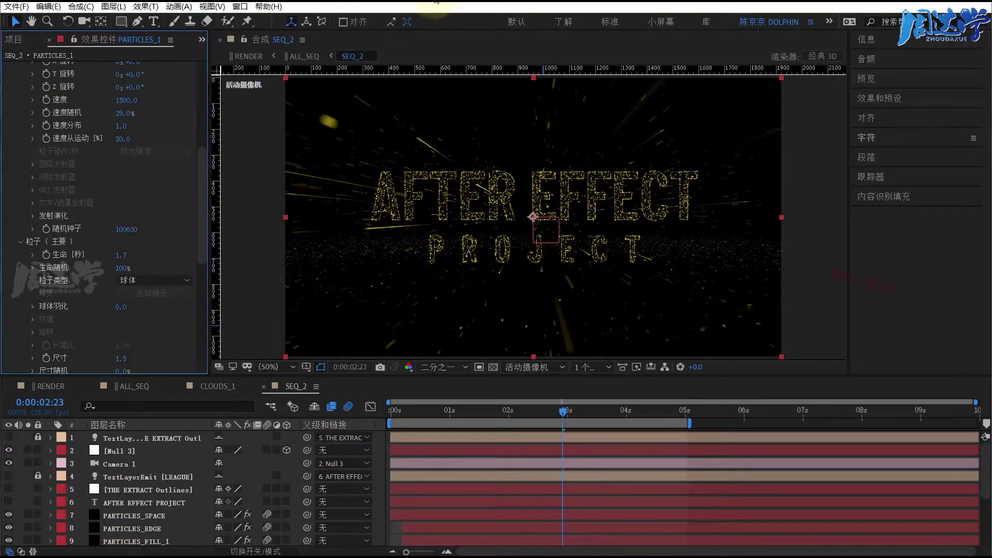
left_click(132, 503)
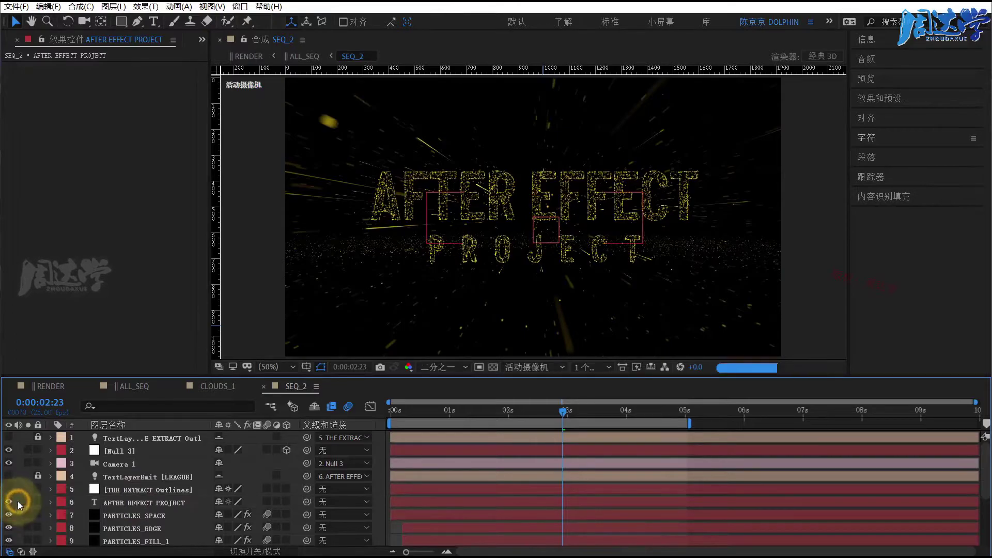
- Solo the AFTER EFFECT PROJECT text layer and retype its text as 设计传说
left_click(28, 501)
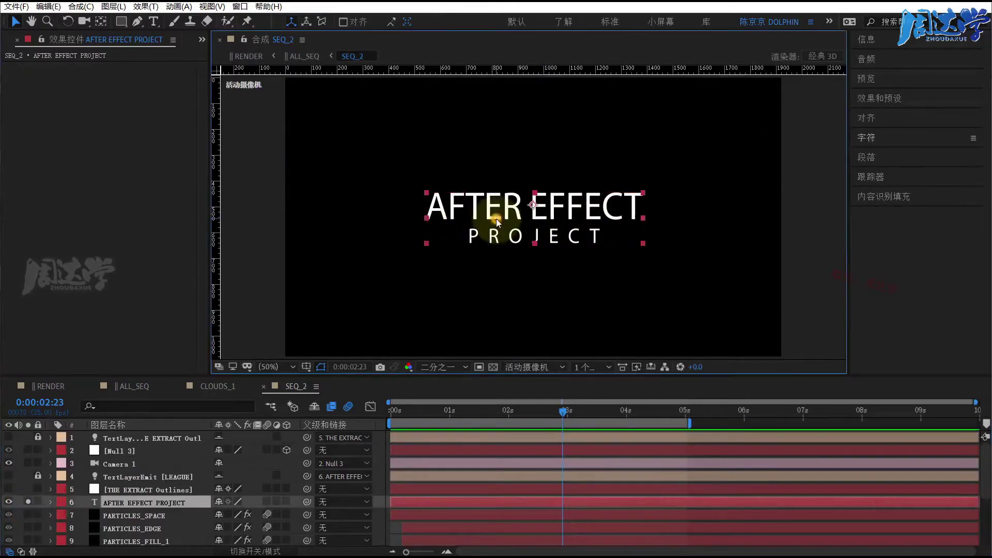
double_click(496, 218)
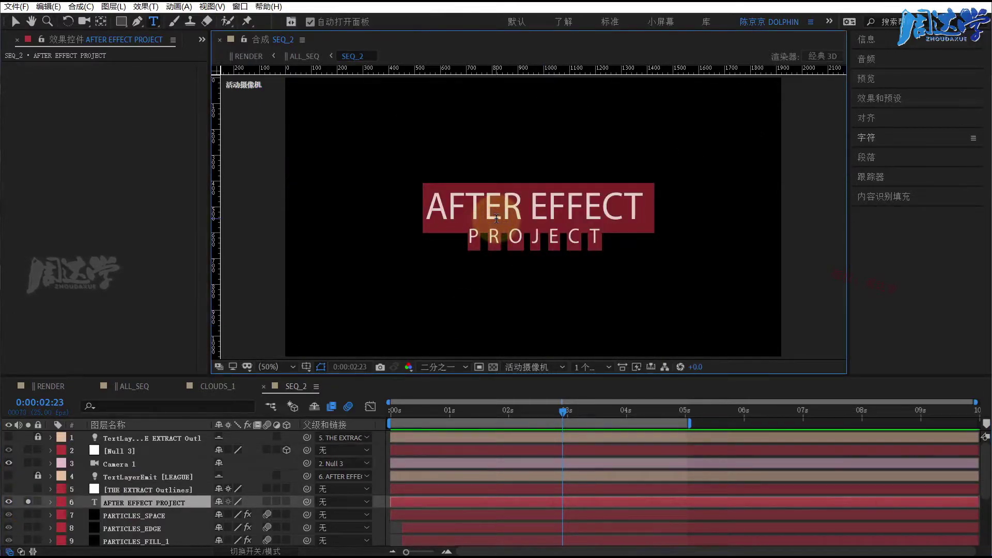
type("设计传说")
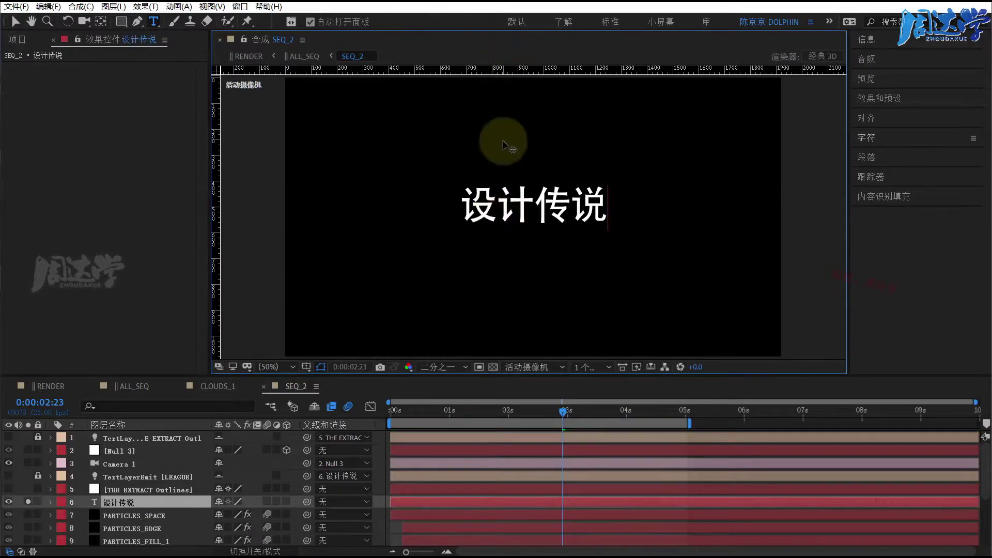
key("Escape")
- Set the title's font to 思源黑体 CN Heavy at 224 px
left_click(877, 137)
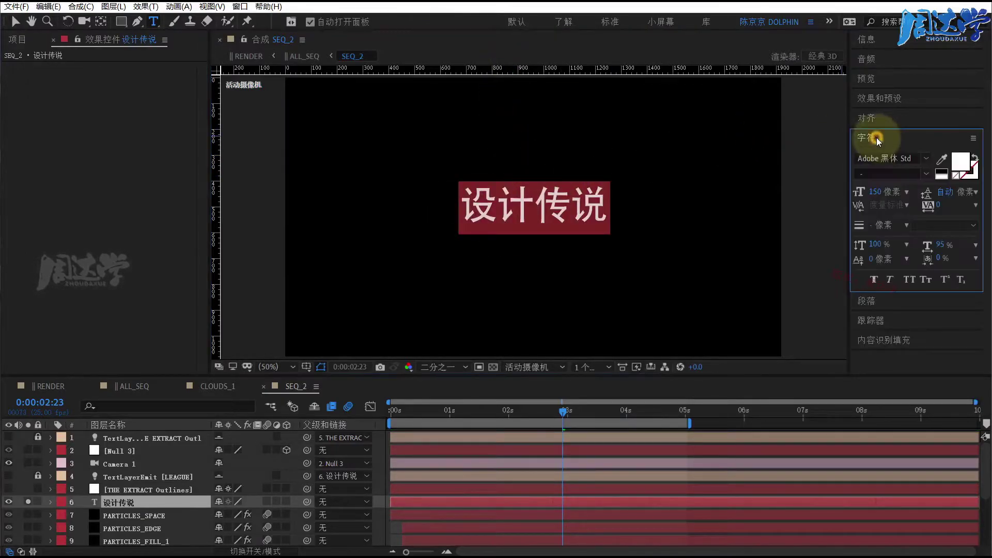
left_click(922, 160)
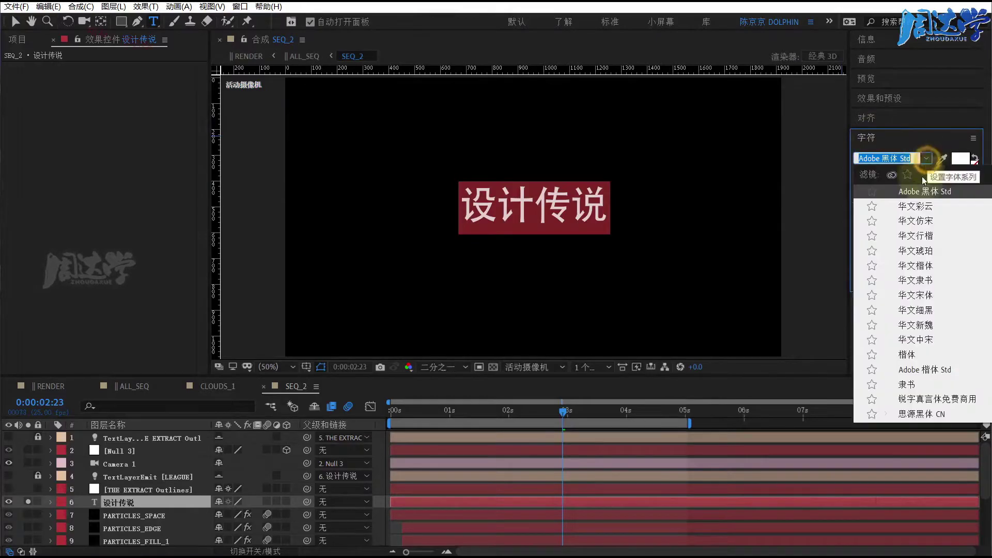
left_click(894, 415)
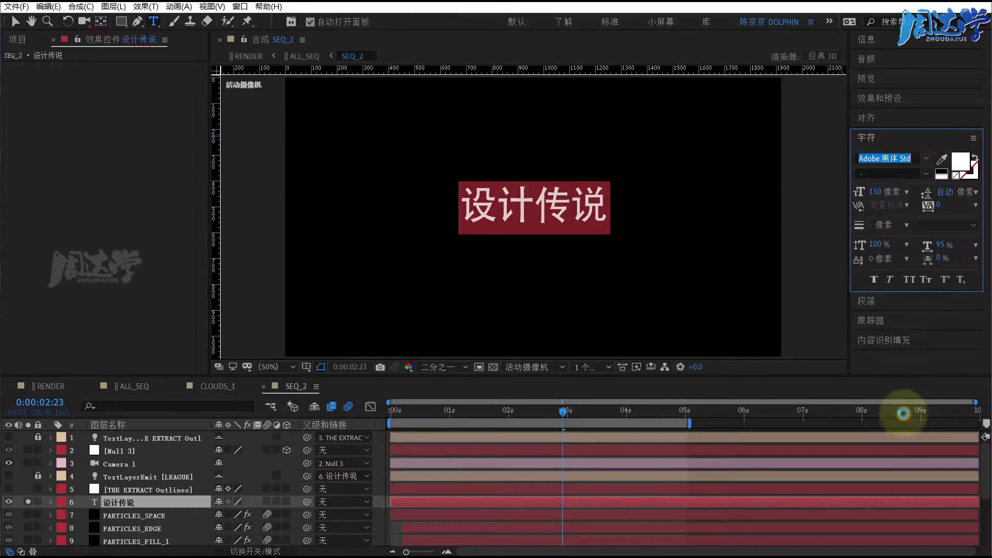
left_click(925, 175)
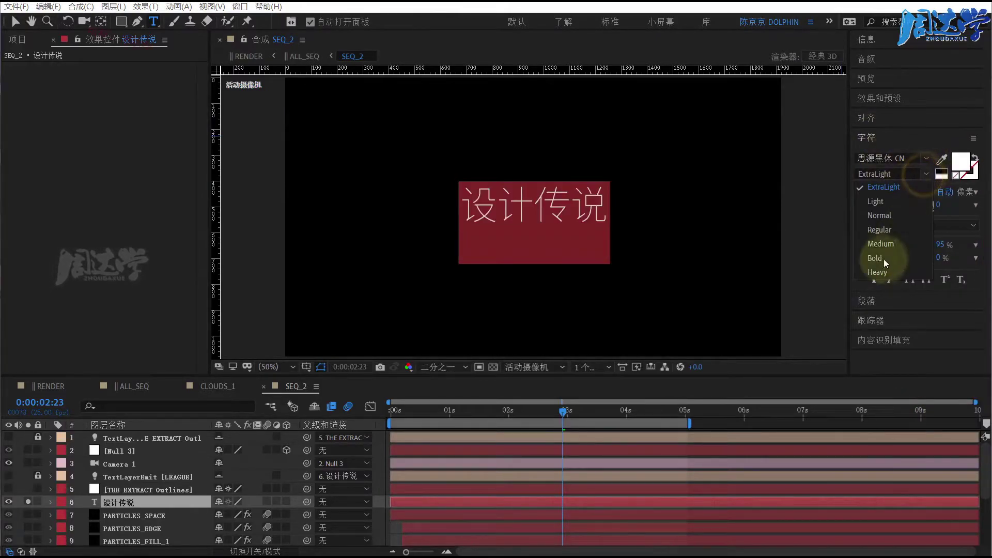
left_click(878, 272)
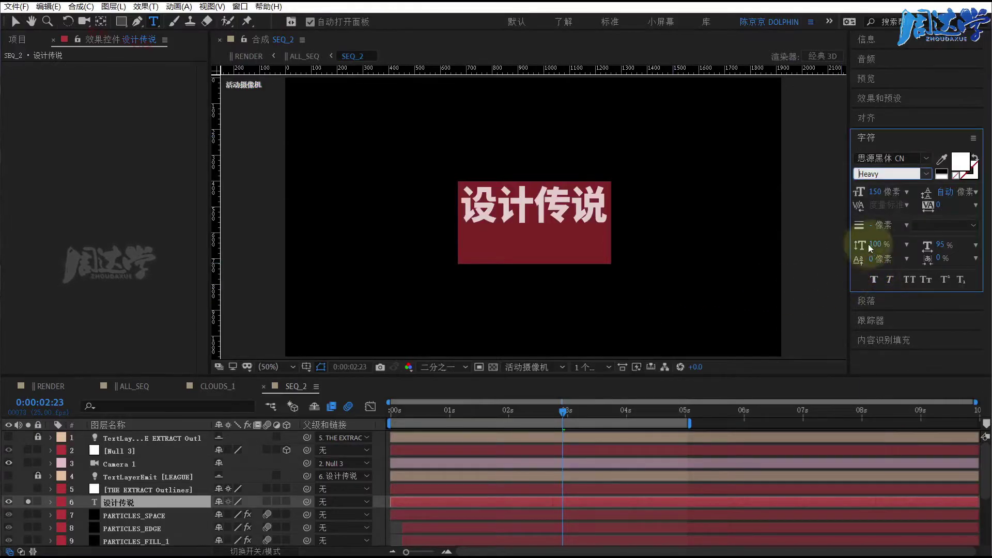
left_click_drag(879, 244, 881, 246)
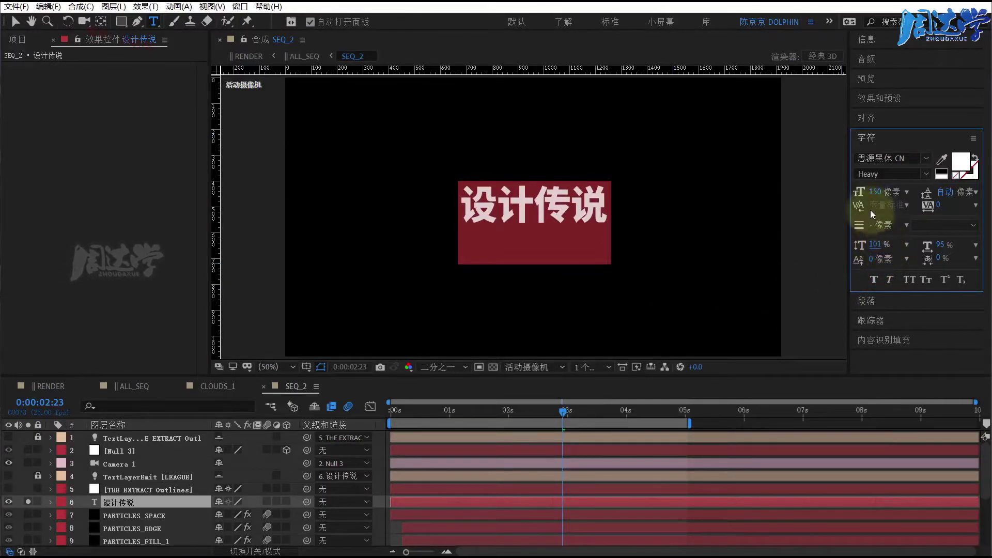
mouse_move(879, 192)
left_mouse_down()
mouse_move(928, 199)
mouse_move(882, 196)
left_mouse_up()
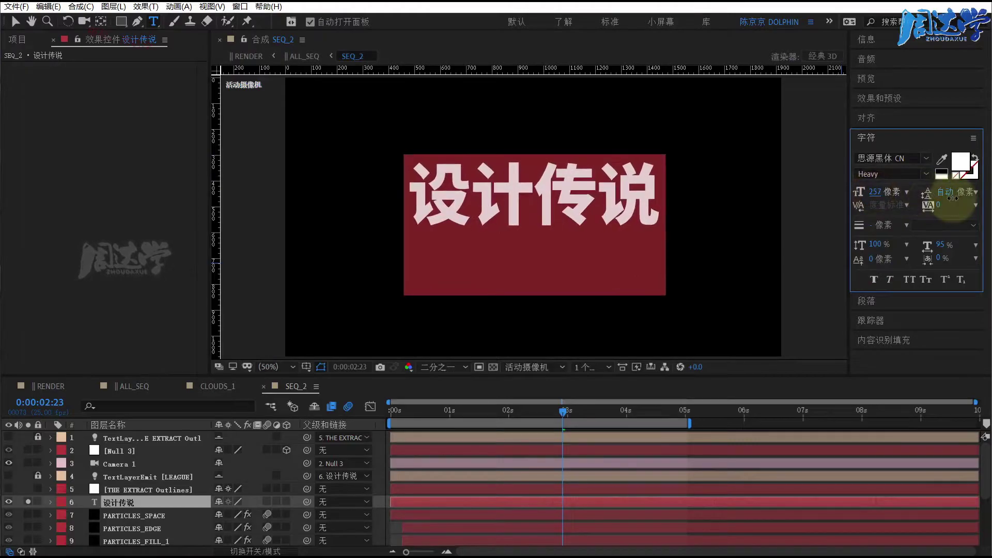
type("224")
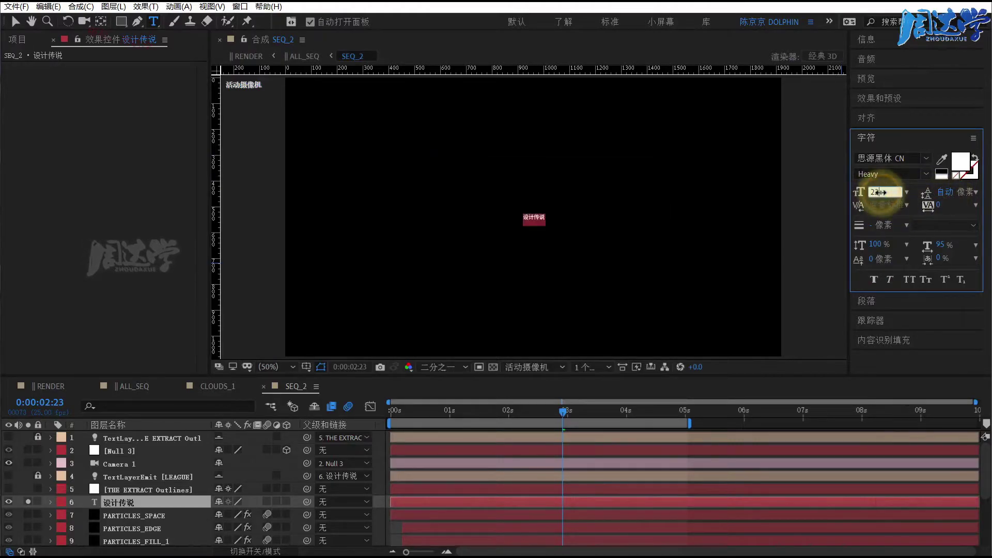
key("Return")
- Nudge the 设计传说 title down and auto-trace it into masks using Alpha channel settings
left_click(15, 24)
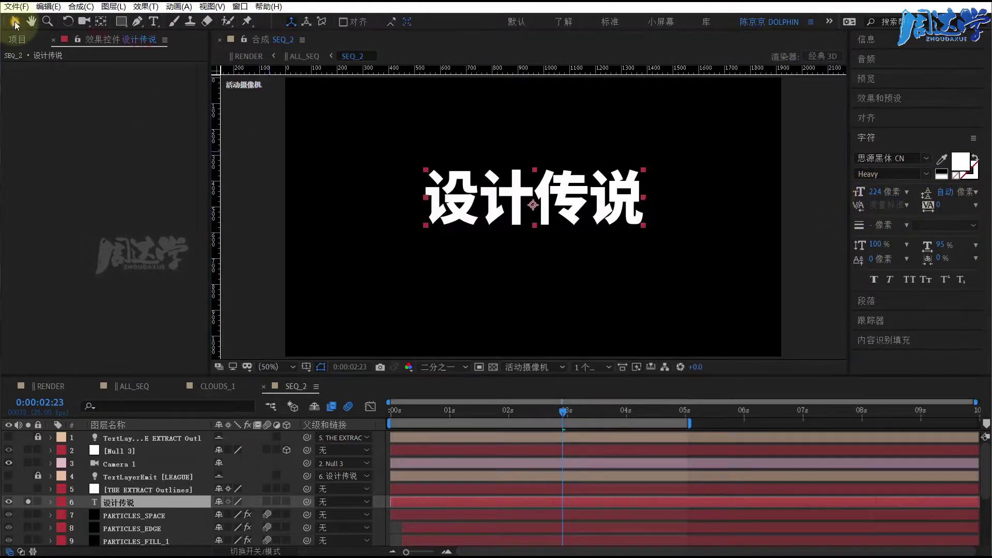
left_click_drag(463, 203, 468, 221)
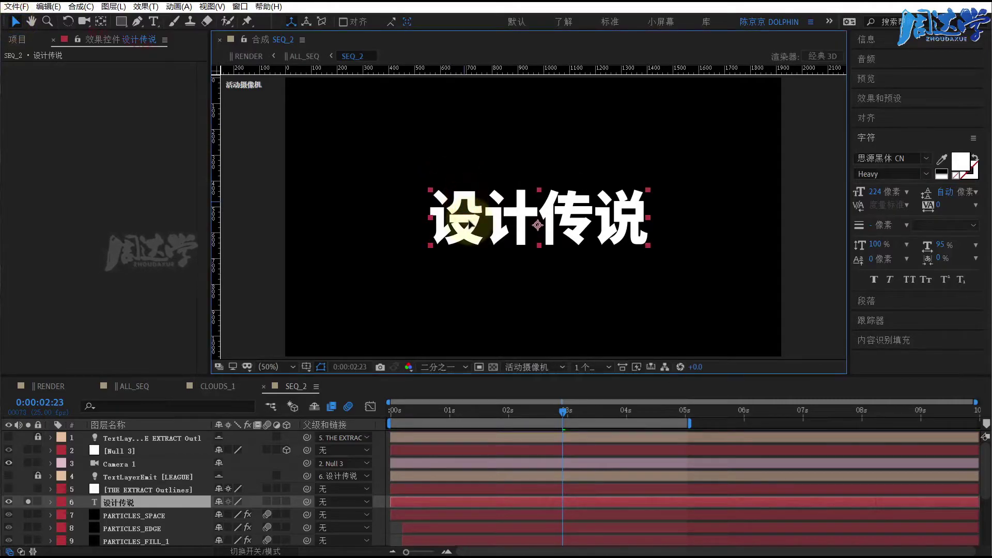
key("Return")
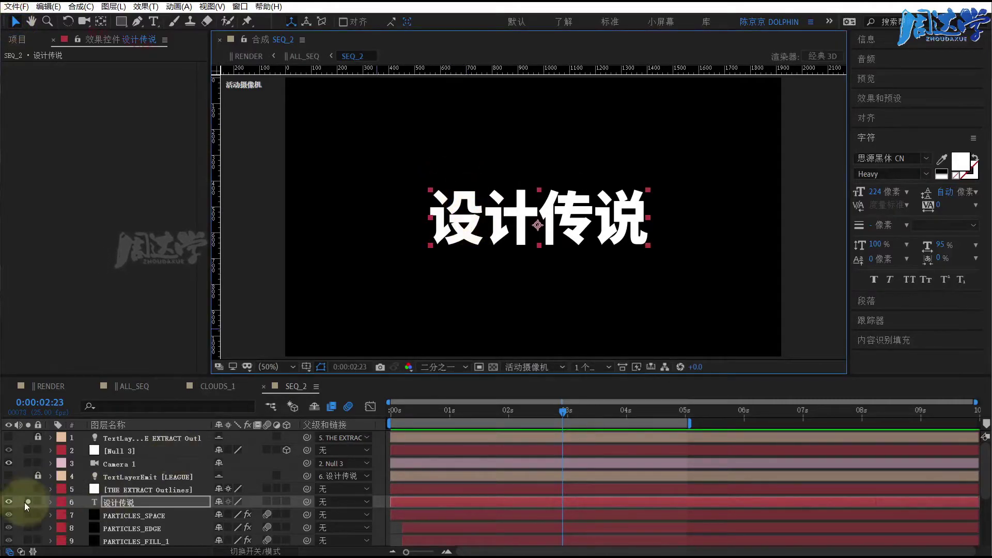
left_click(29, 503)
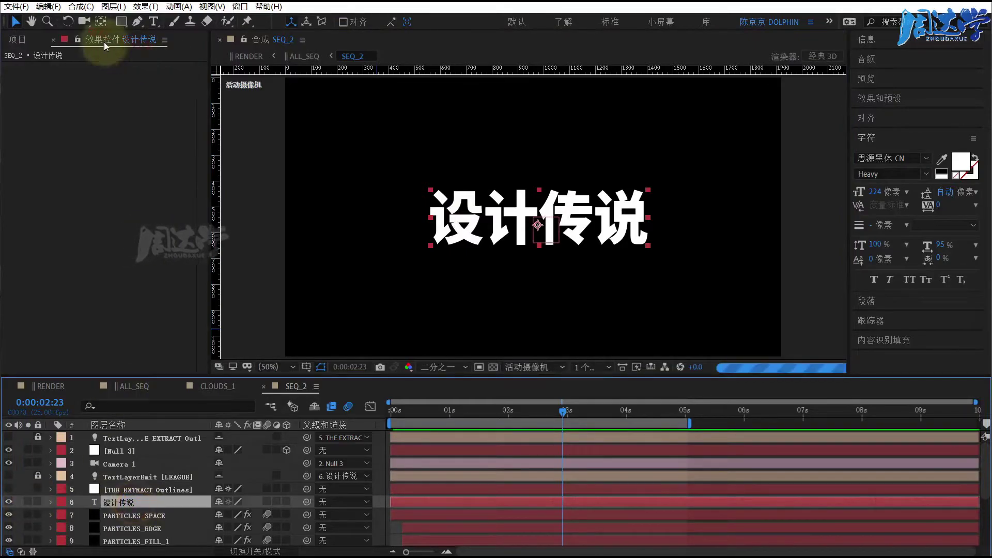
left_click(106, 7)
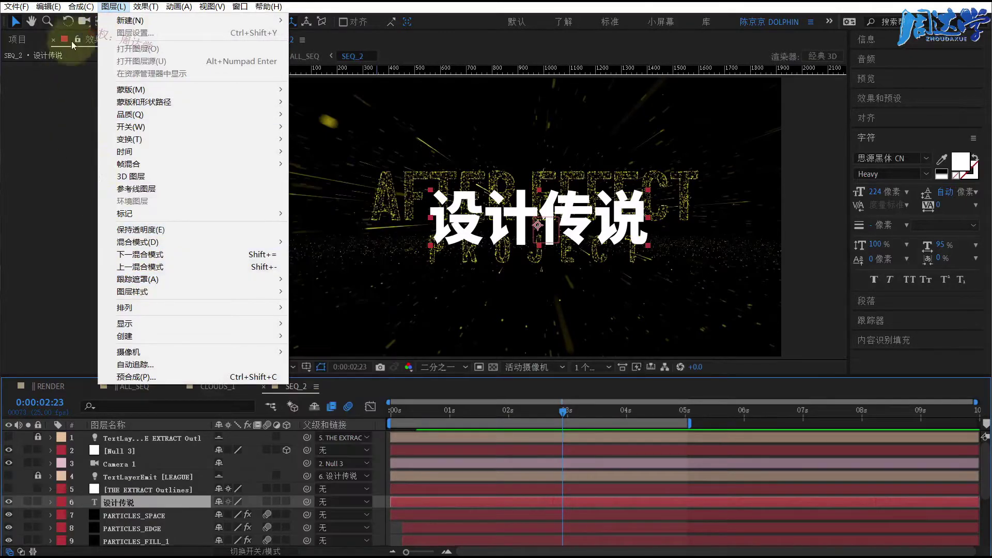
left_click(144, 371)
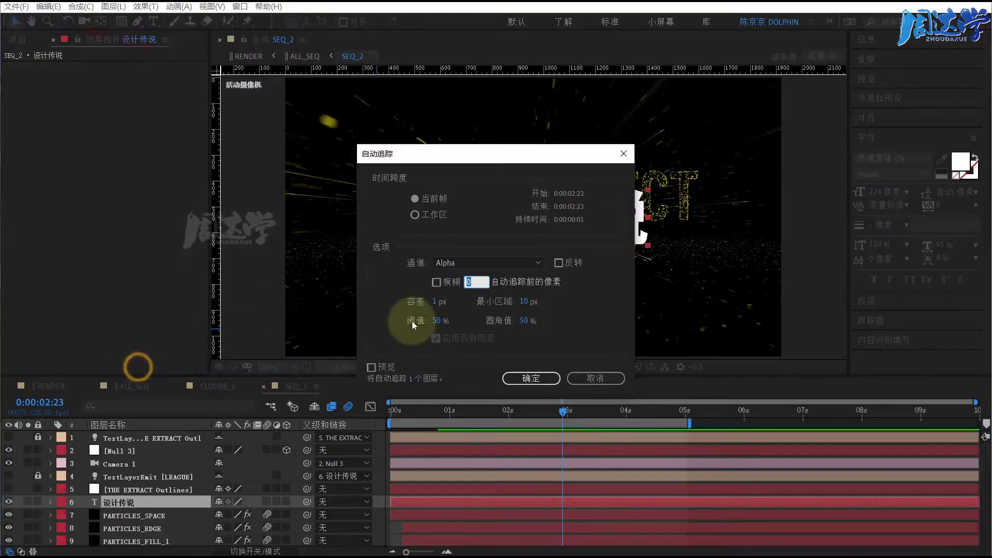
left_click(533, 380)
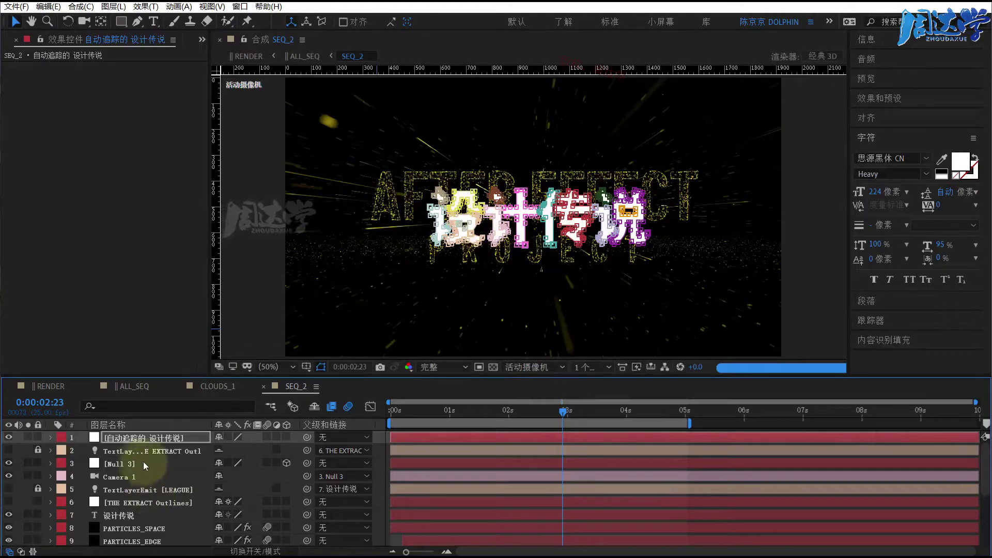
- Hide the 设计传说 text layer and reveal the auto-traced layer's masks
left_click(133, 437)
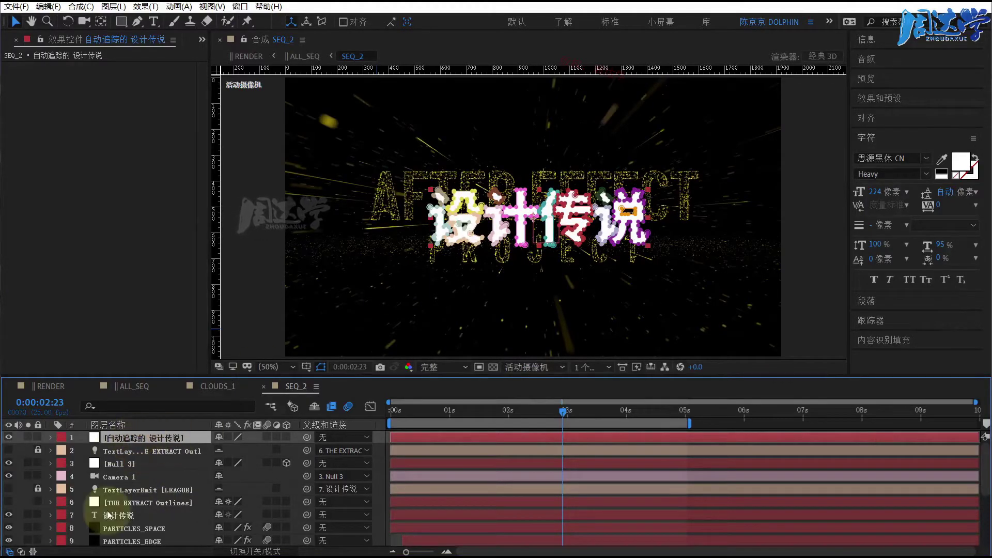
left_click(108, 514)
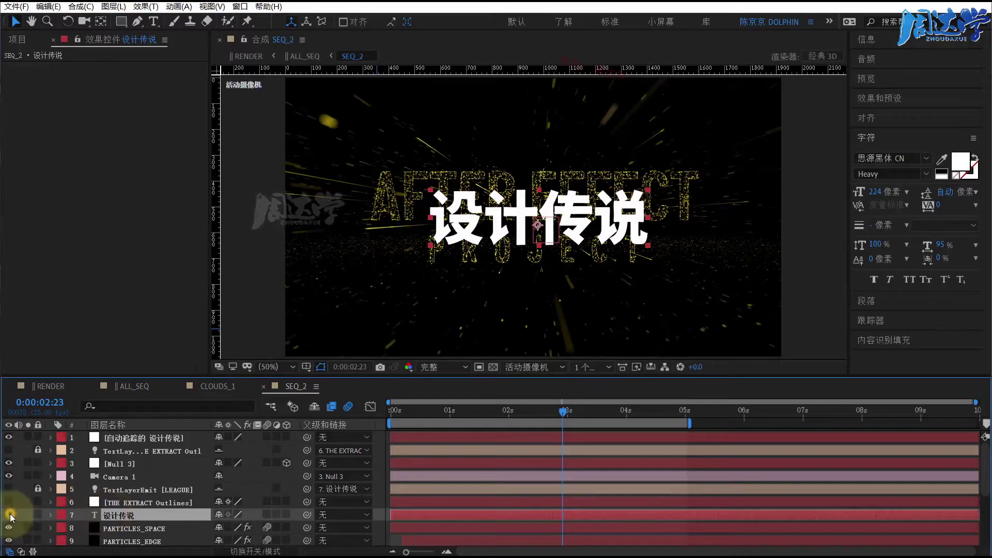
left_click(9, 514)
left_click(119, 439)
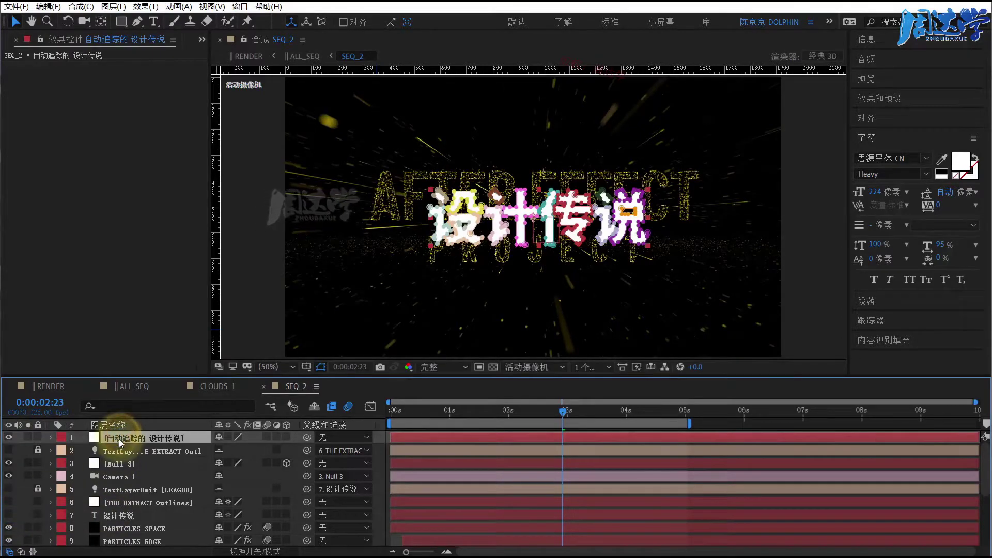
left_click(51, 438)
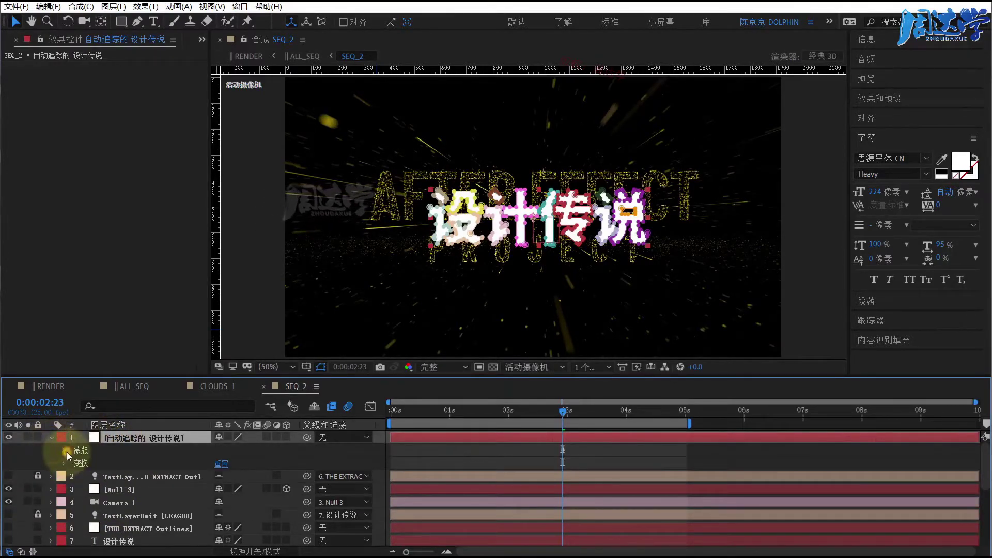
left_click(66, 451)
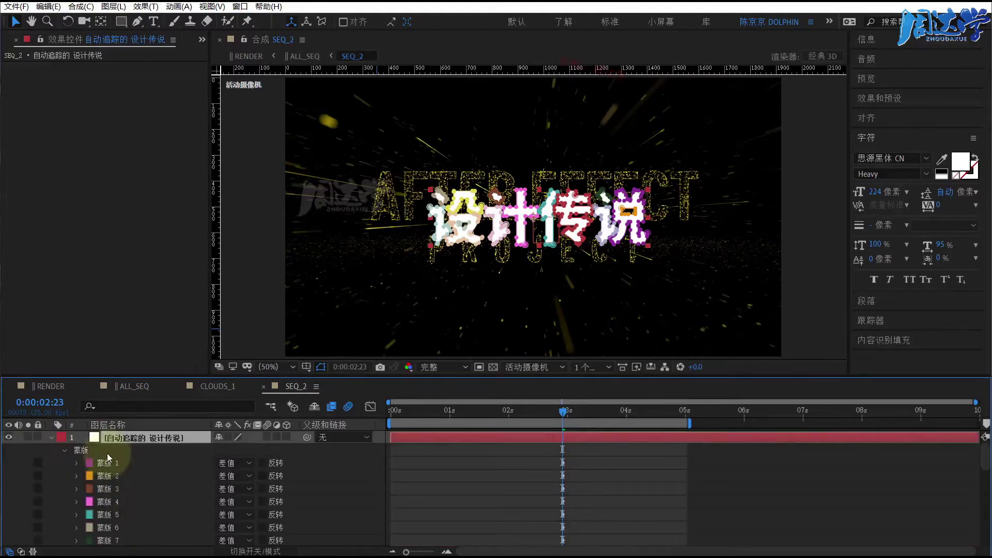
- Copy traced masks 1–14 with Edit > Copy and collapse the auto-traced layer
left_click(110, 463)
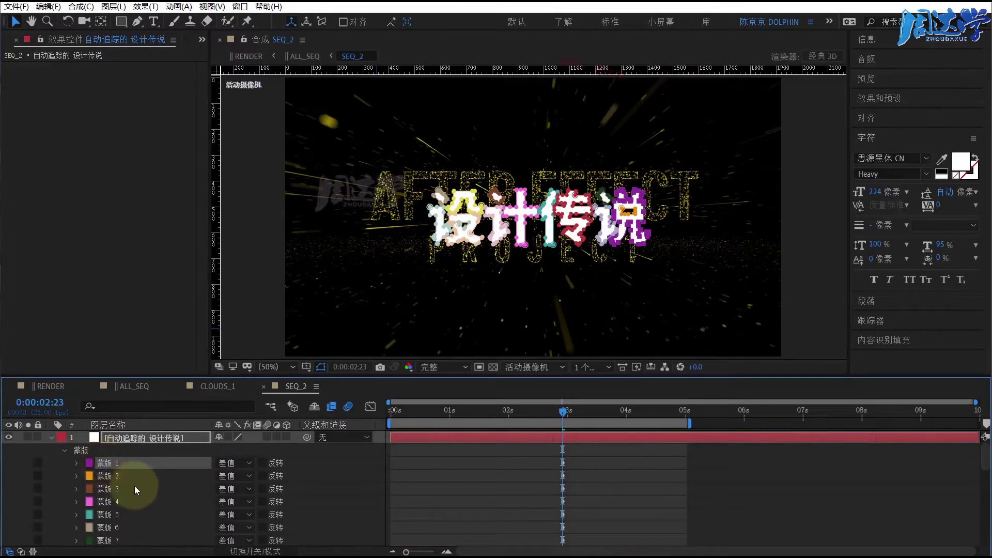
scroll(129, 486, "down", 5)
left_click(110, 475, "shift")
scroll(125, 463, "up", 5)
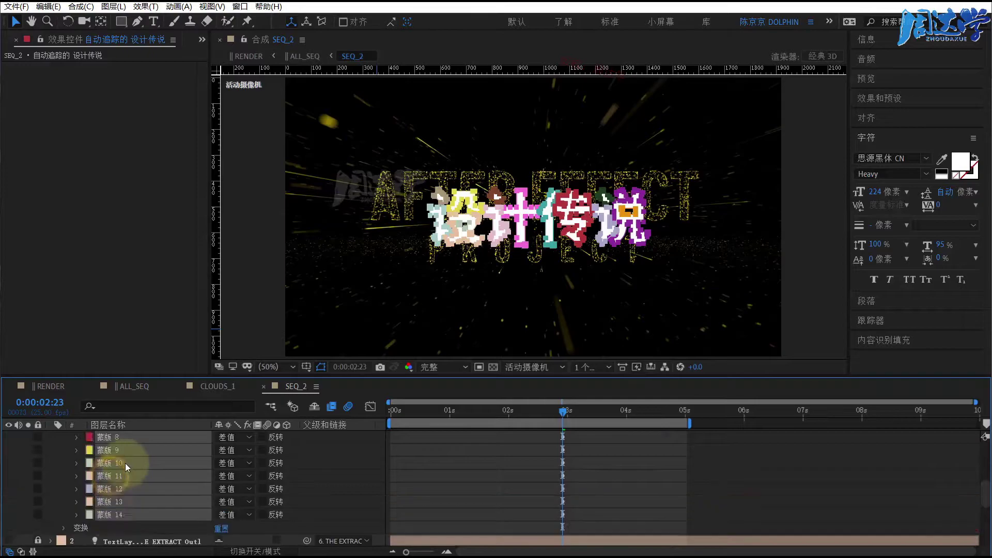
left_click(48, 6)
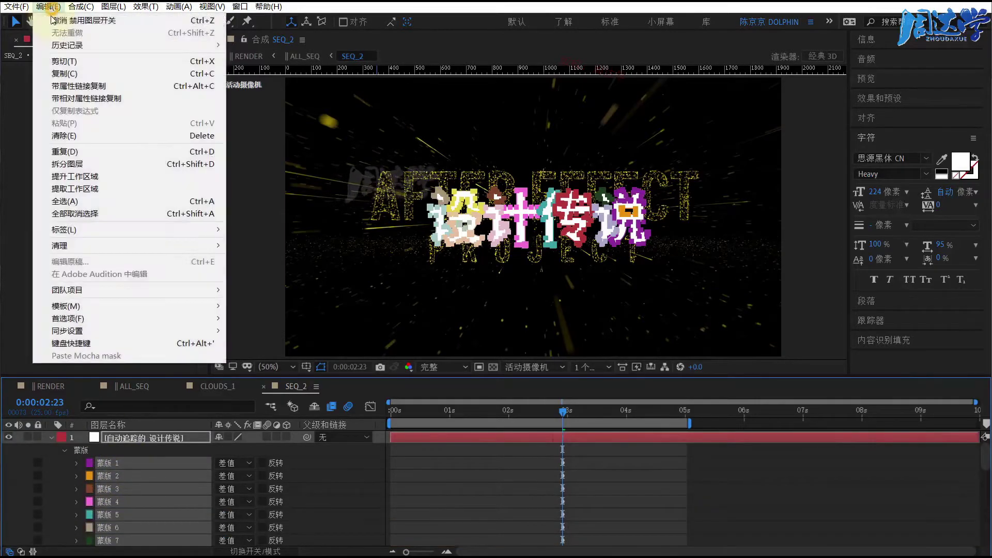
left_click(66, 74)
left_click(114, 436)
left_click(55, 436)
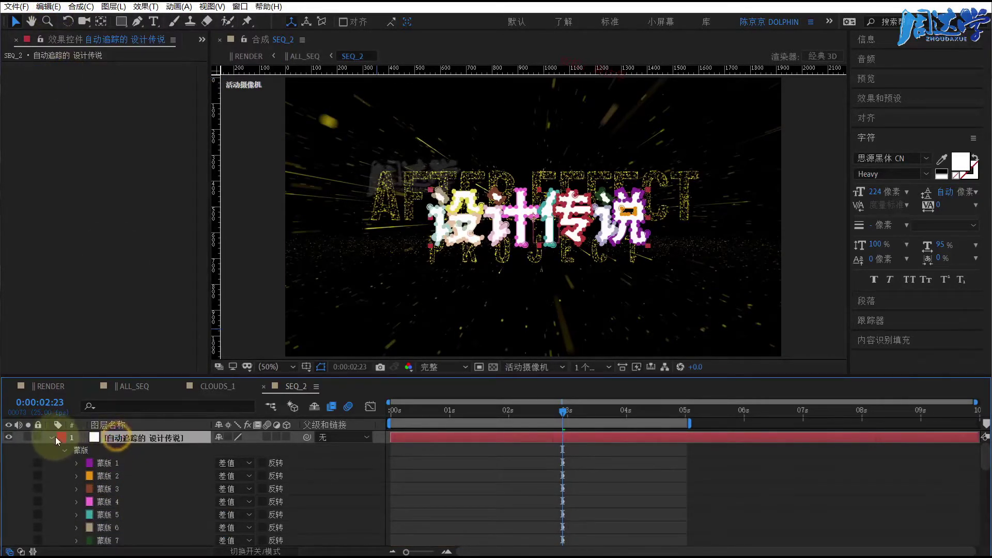
left_click(51, 439)
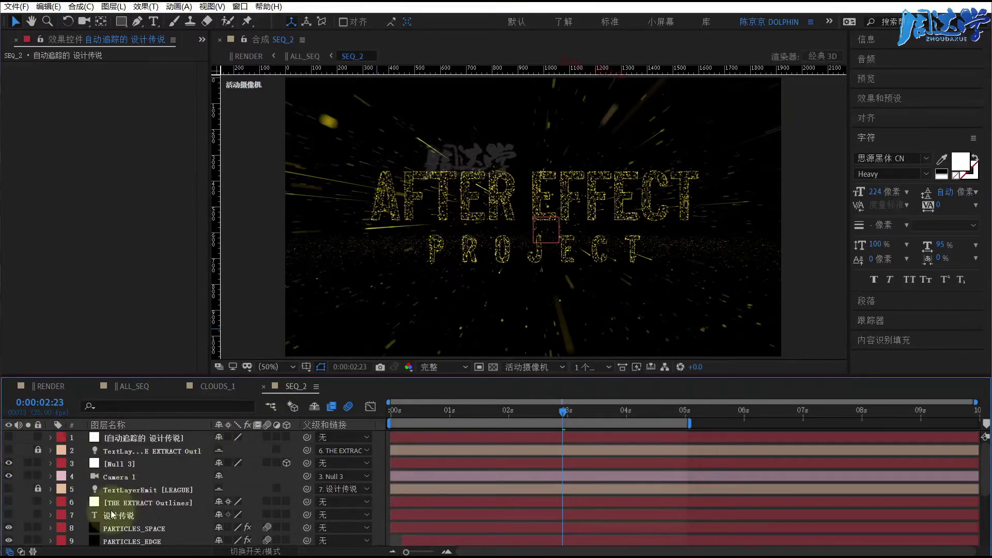
- Reveal THE EXTRACT Outlines masks and select its old letter masks 1–23
left_click(132, 502)
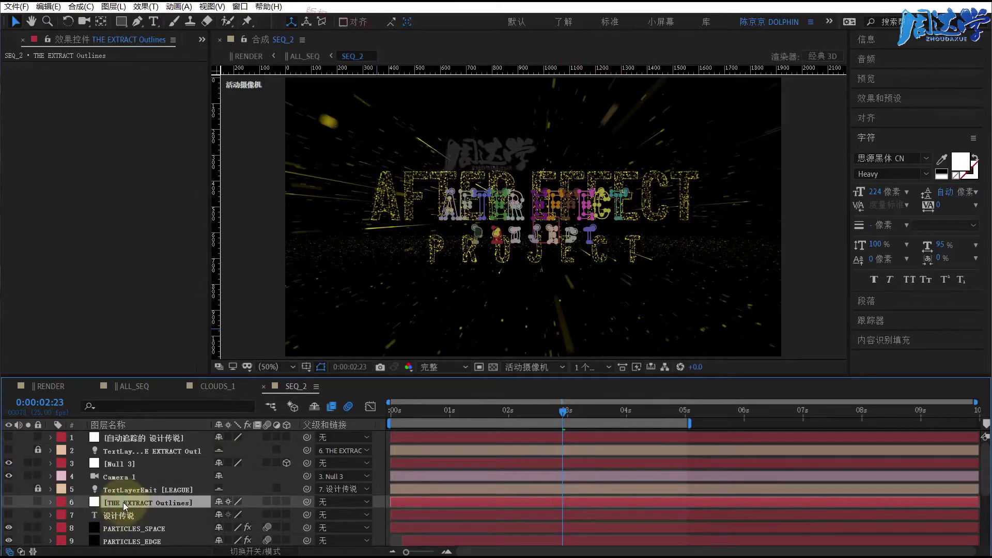
left_click(50, 505)
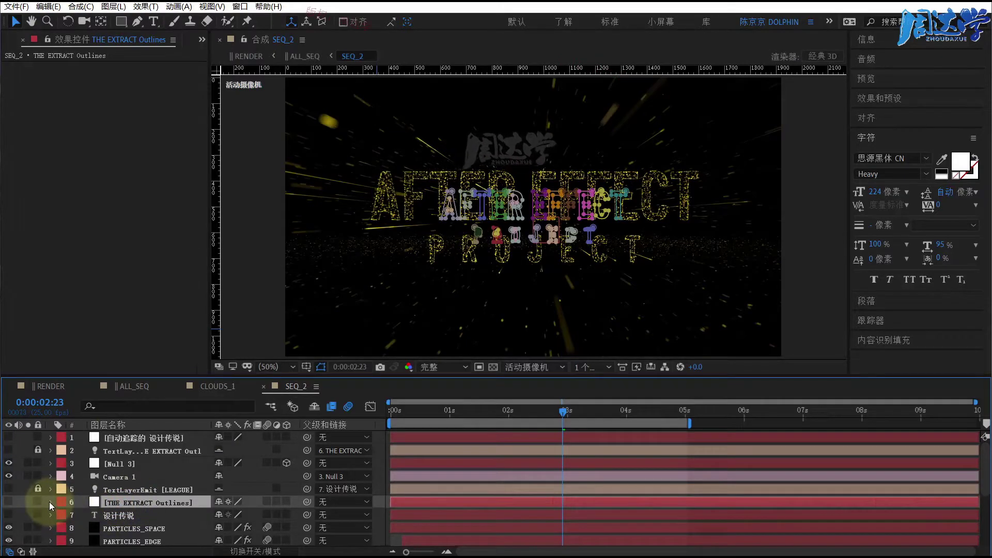
left_click(50, 502)
left_click(63, 515)
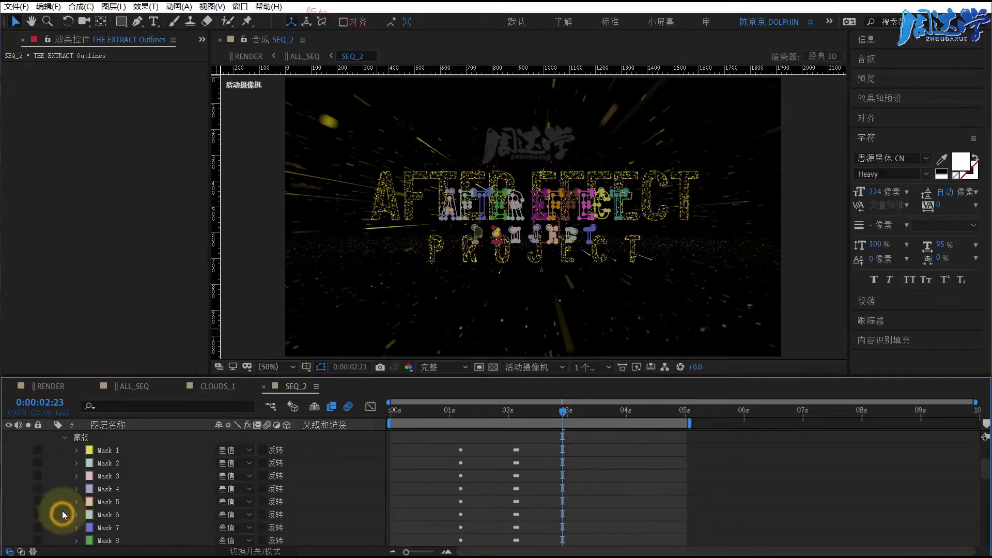
left_click(343, 355)
left_click(103, 451)
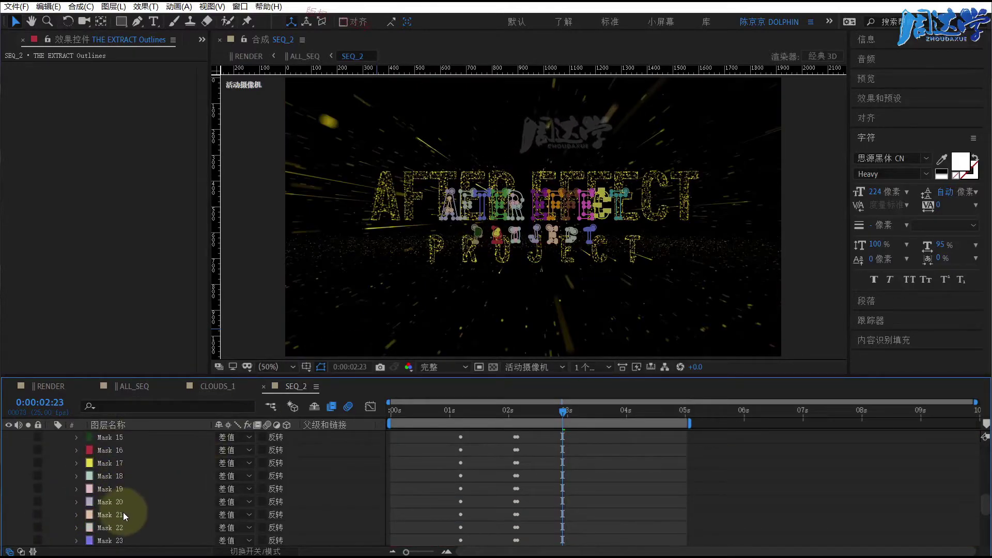
scroll(123, 512, "down", 10)
left_click(106, 463, "shift")
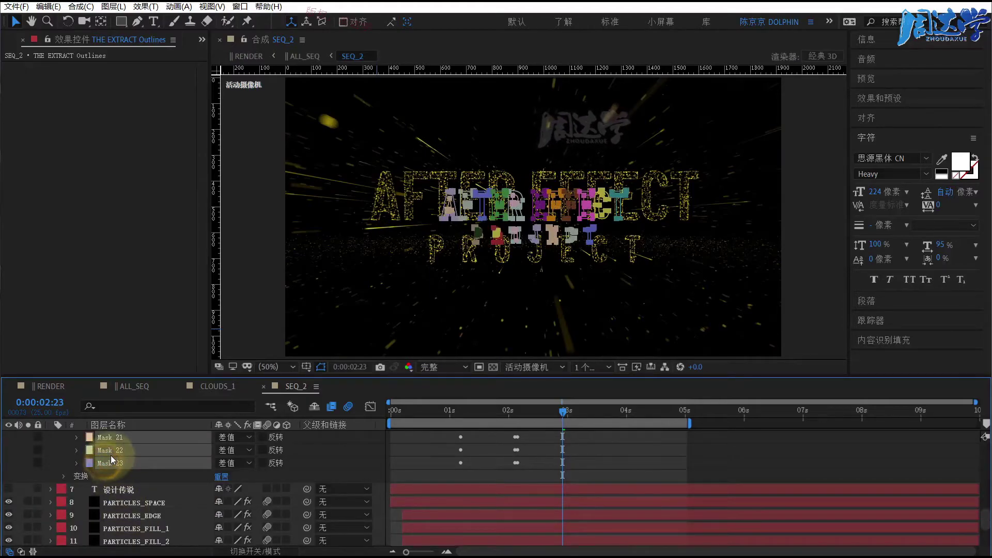
- Paste the 设计传说 masks into THE EXTRACT Outlines, then make it visible and solo it
left_click(142, 500)
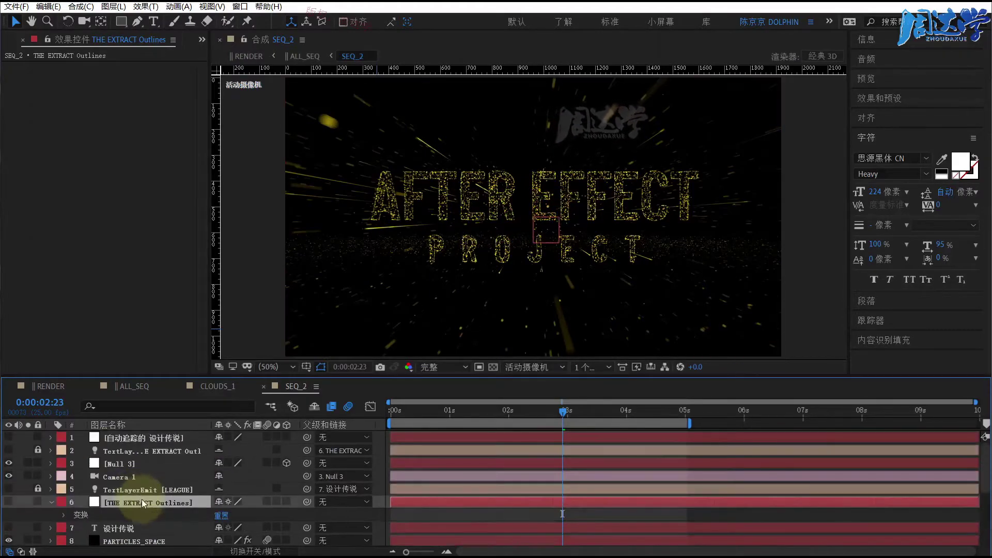
left_click(48, 6)
left_click(64, 124)
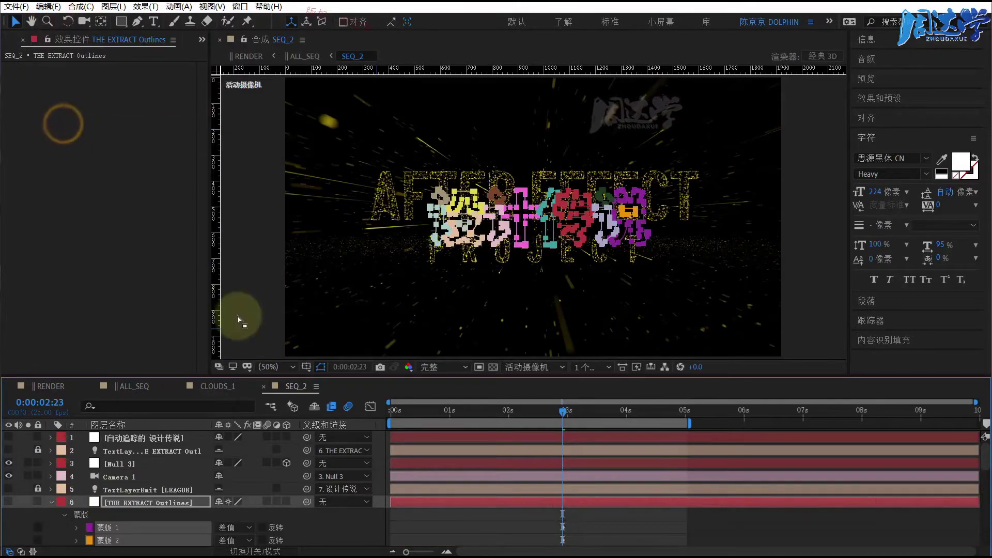
left_click(129, 504)
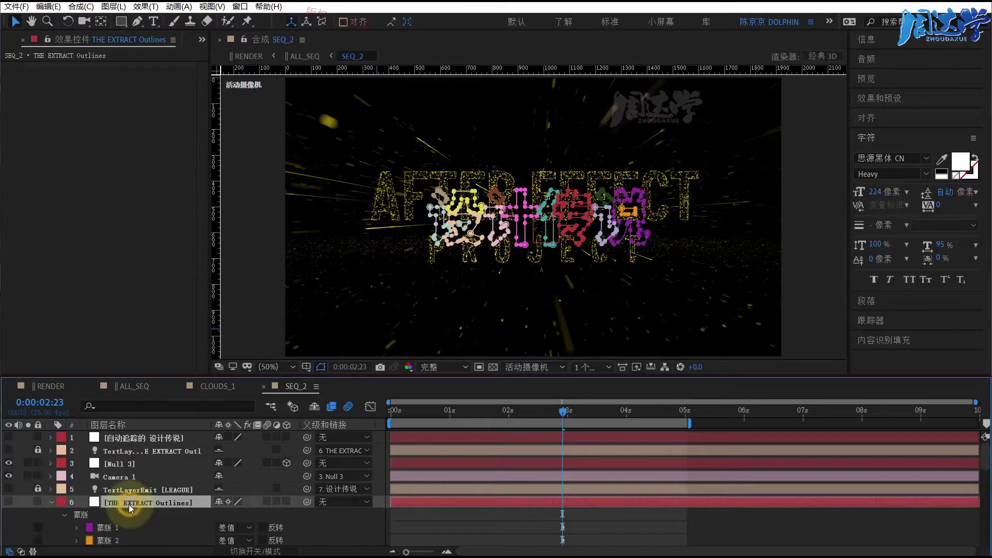
left_click(51, 501)
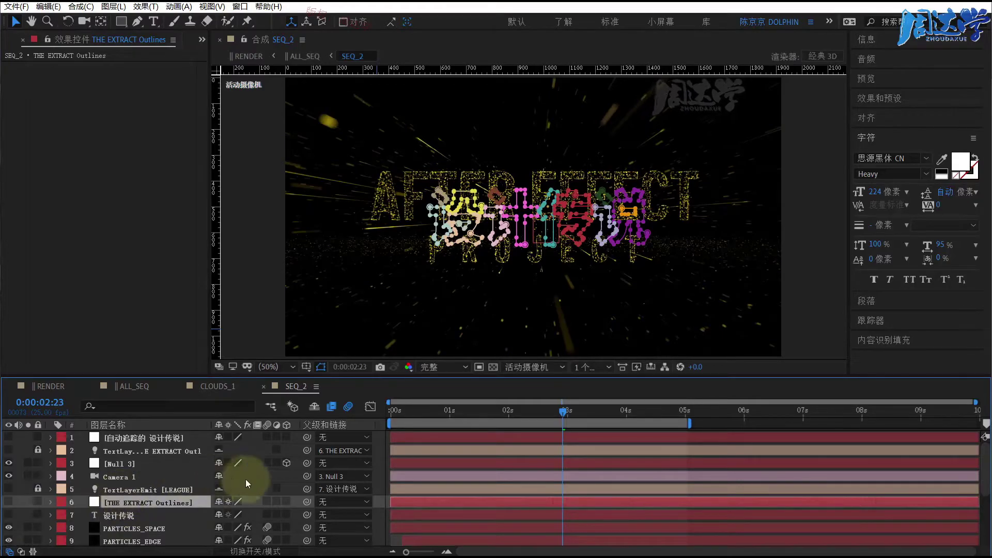
left_click(8, 501)
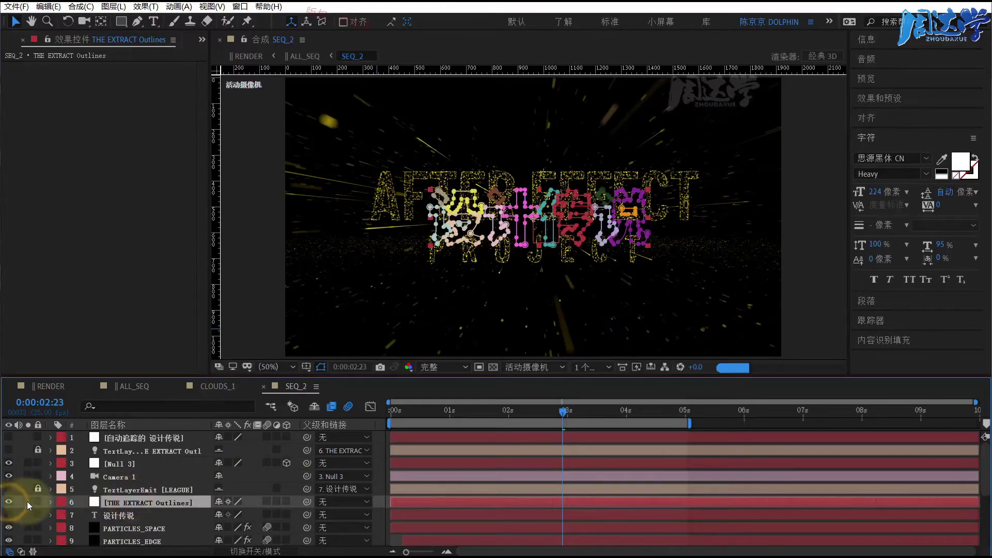
left_click(28, 501)
- Select THE EXTRACT Outlines and check its masks with the viewer at 100%, then back at 50%
left_click(417, 303)
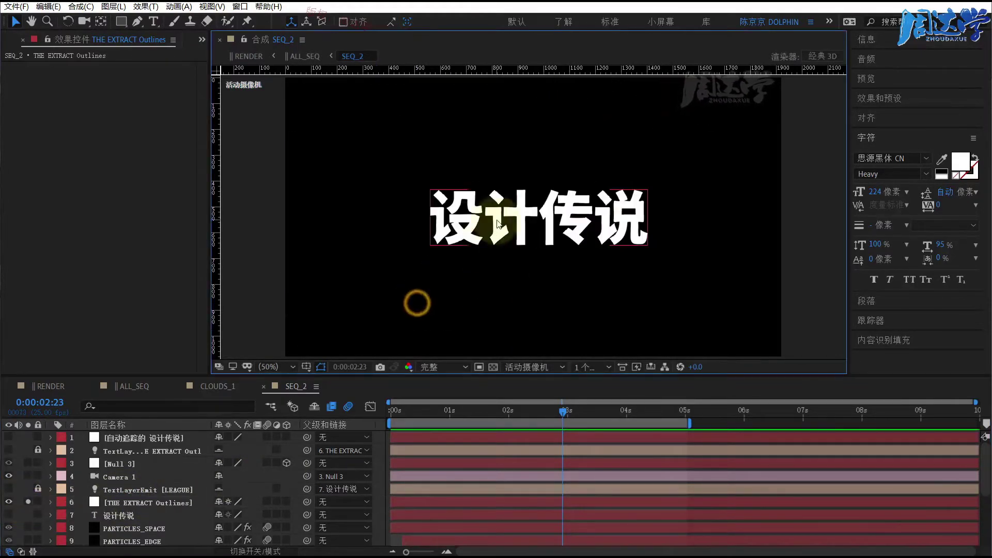
left_click(497, 223)
key("period")
key("period")
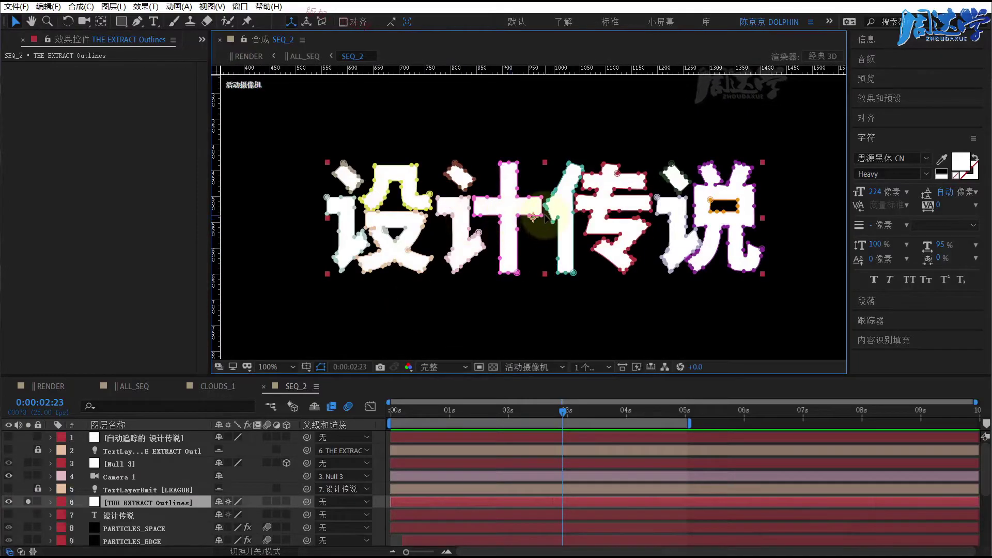
key("comma")
key("comma")
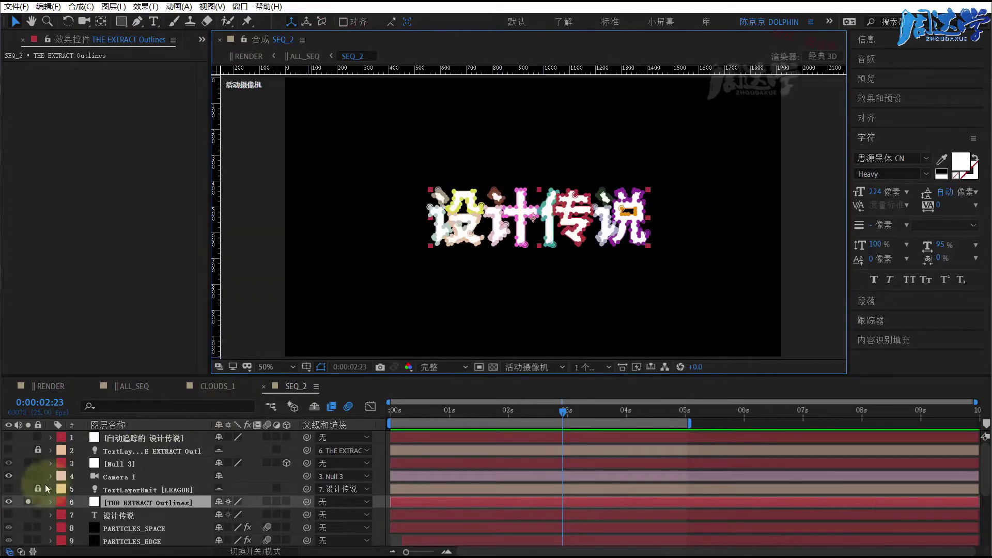
- Unsolo THE EXTRACT Outlines, delete the auto-traced 设计传说 layer, and return to ALL_SEQ
left_click(28, 501)
left_click(29, 501)
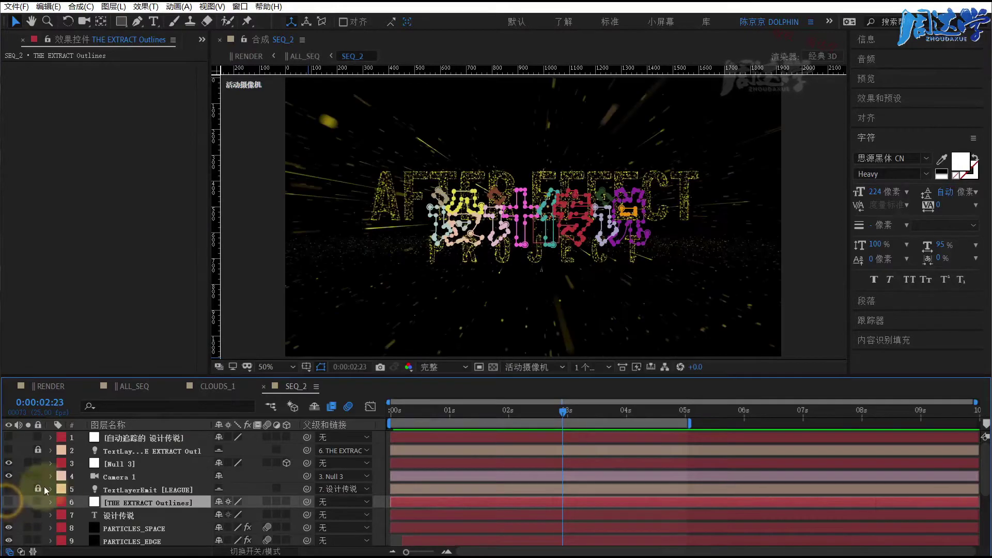
left_click(132, 439)
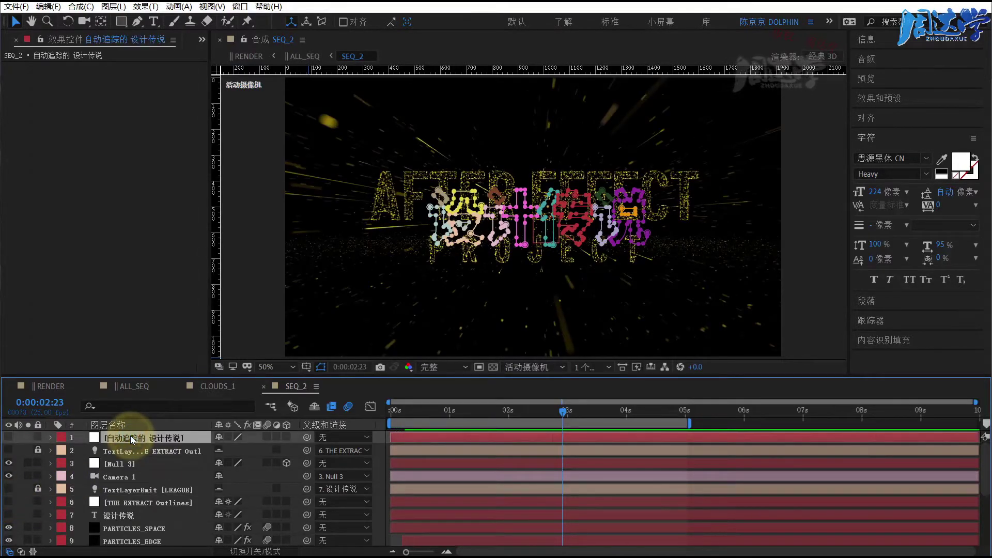
key("Delete")
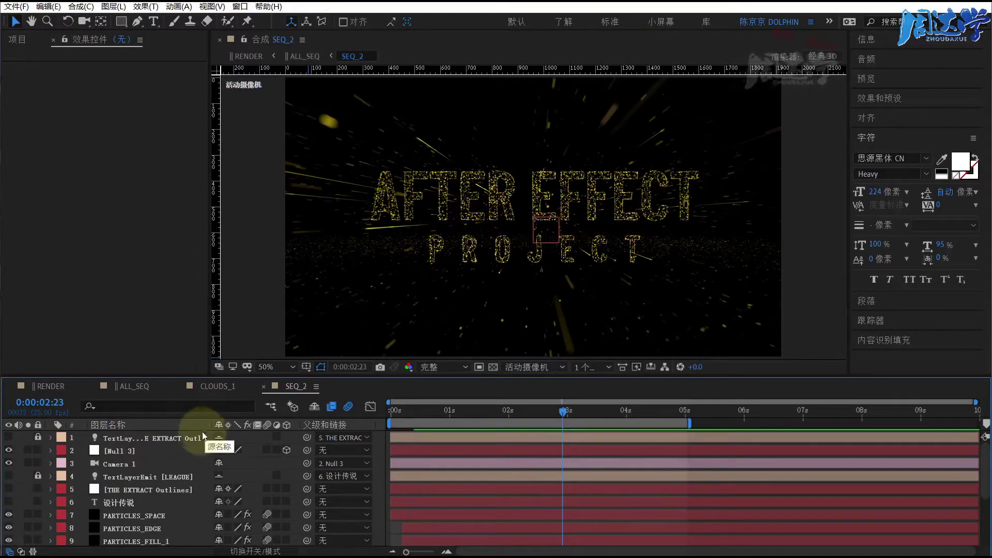
left_click(189, 486)
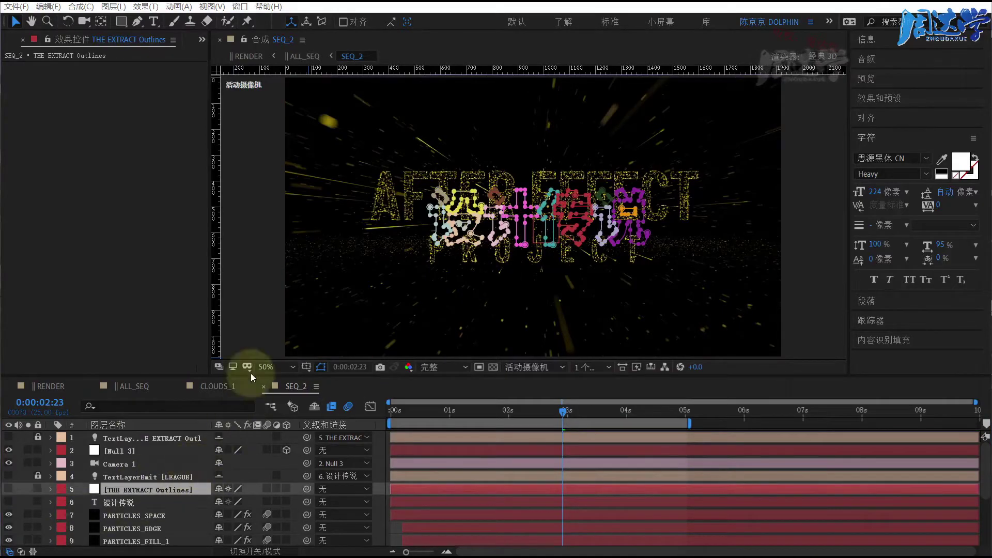
left_click(129, 385)
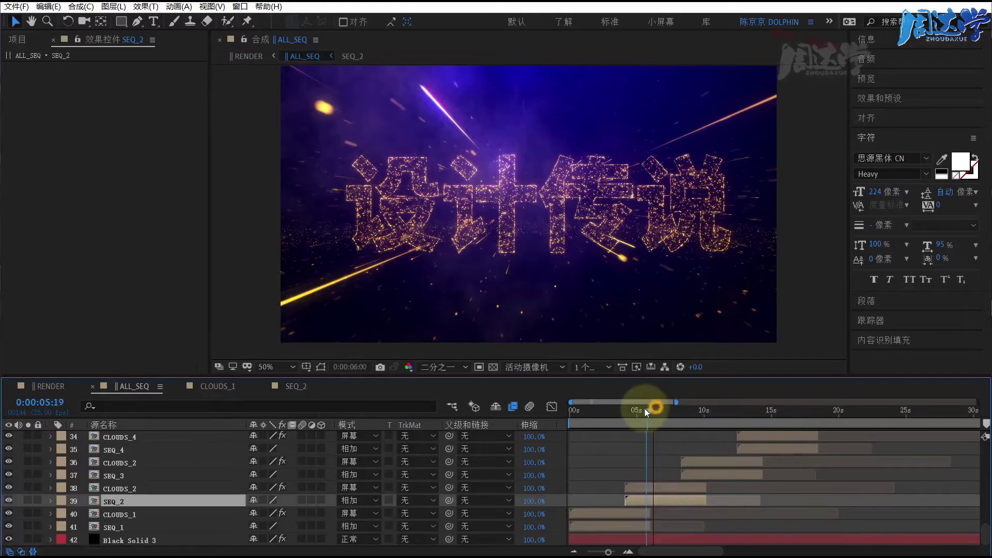
left_click_drag(646, 410, 639, 410)
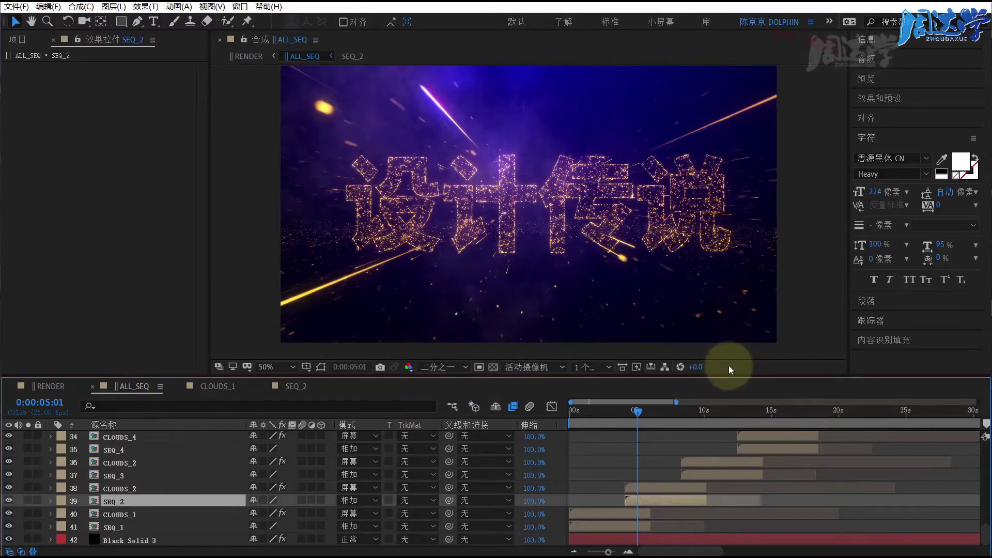
left_click_drag(652, 411, 666, 411)
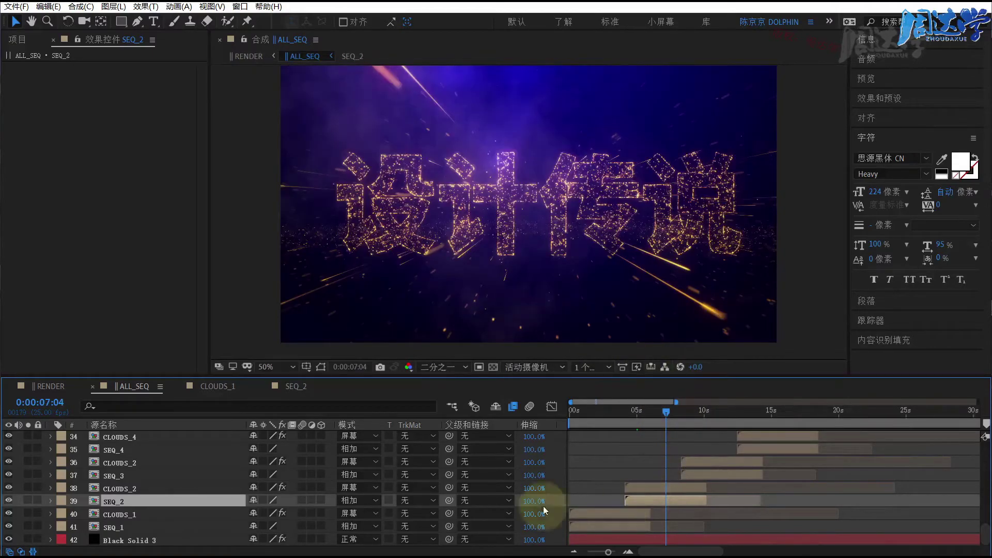
left_click(286, 388)
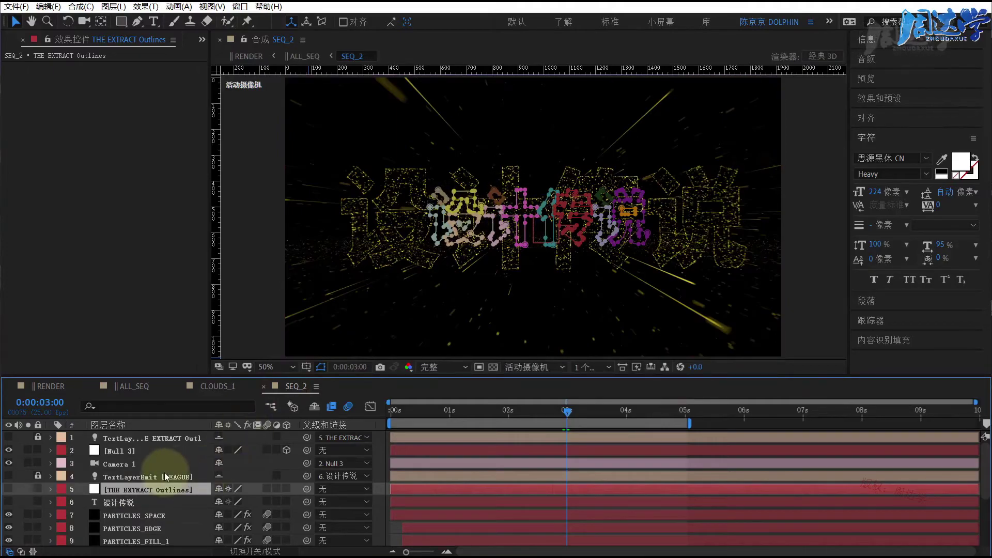
- Inspect the Particular settings of PARTICLES_FLOOR_2, PARTICLES_1, PARTICLES_TRAILS_2, PARTICLES_SPACE and PARTICLES_EDGE
scroll(168, 491, "down", 5)
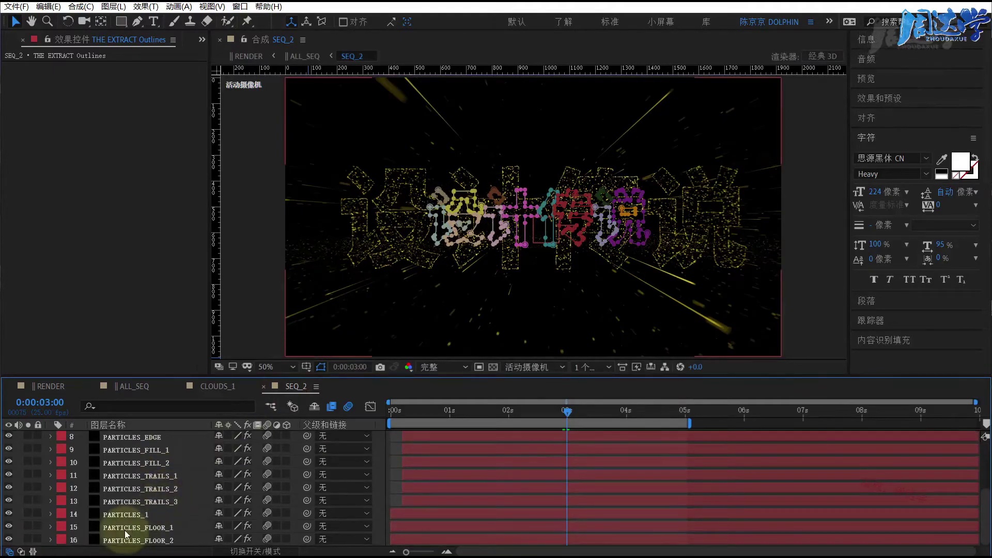
left_click(117, 541)
left_click(126, 514)
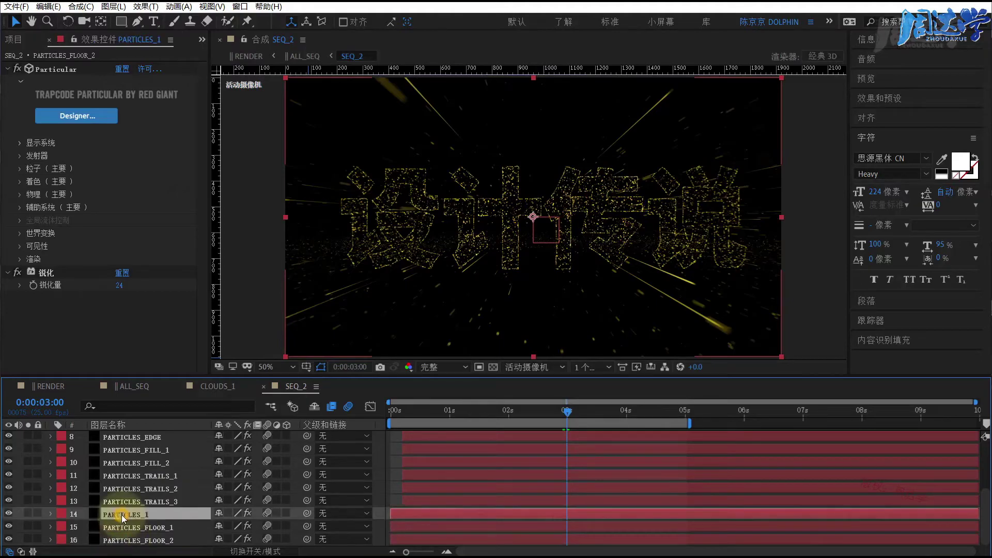
left_click(121, 490)
scroll(125, 506, "up", 3)
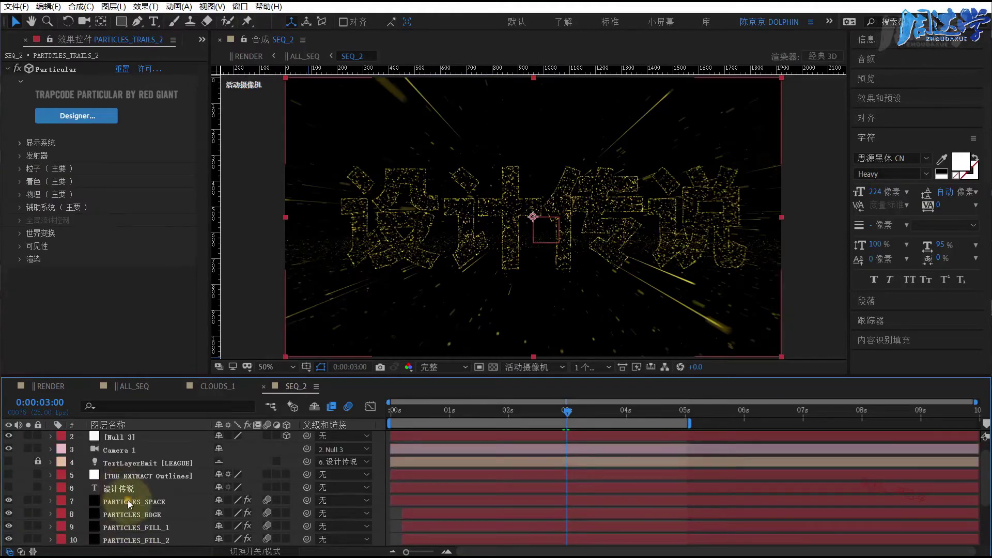
left_click(128, 501)
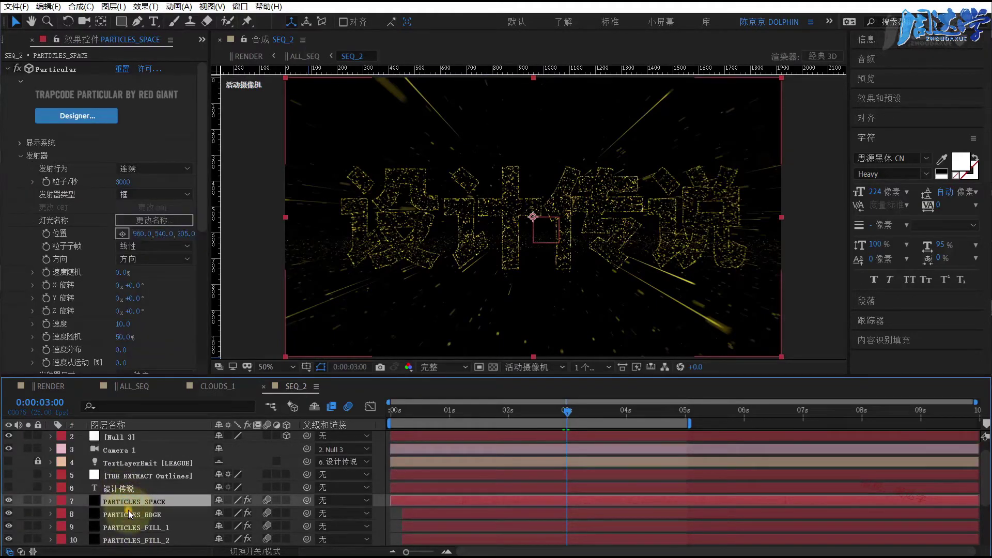
left_click(128, 511)
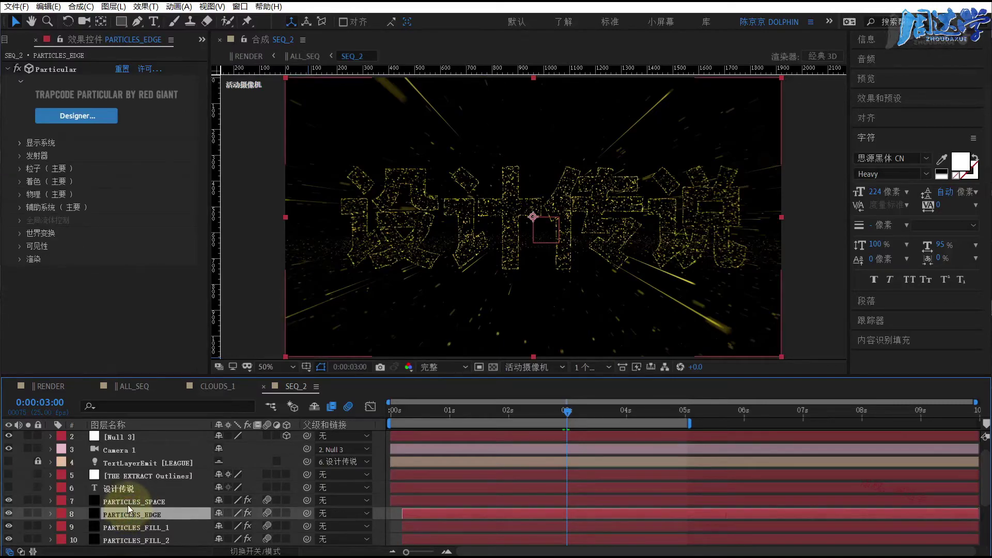
scroll(182, 525, "down", 3)
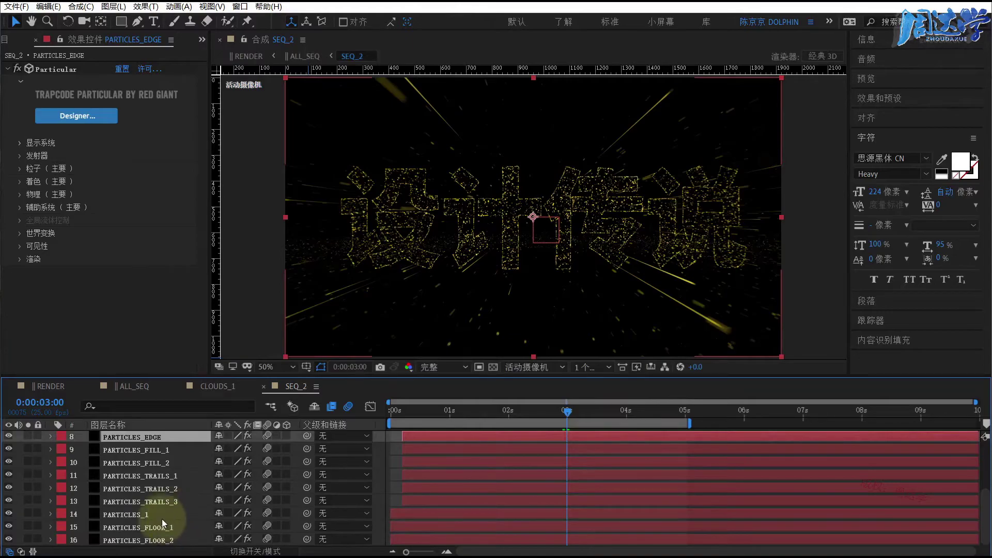
scroll(162, 519, "up", 3)
scroll(162, 519, "down", 3)
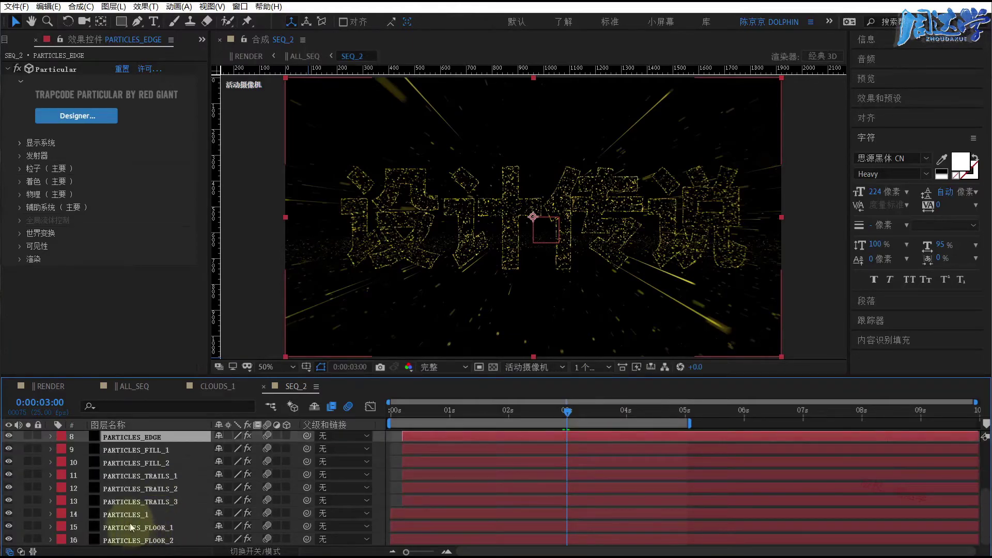
- Change PARTICLES_1's Emitter Random Seed from 100630 to 102330
left_click(128, 515)
scroll(144, 206, "down", 3)
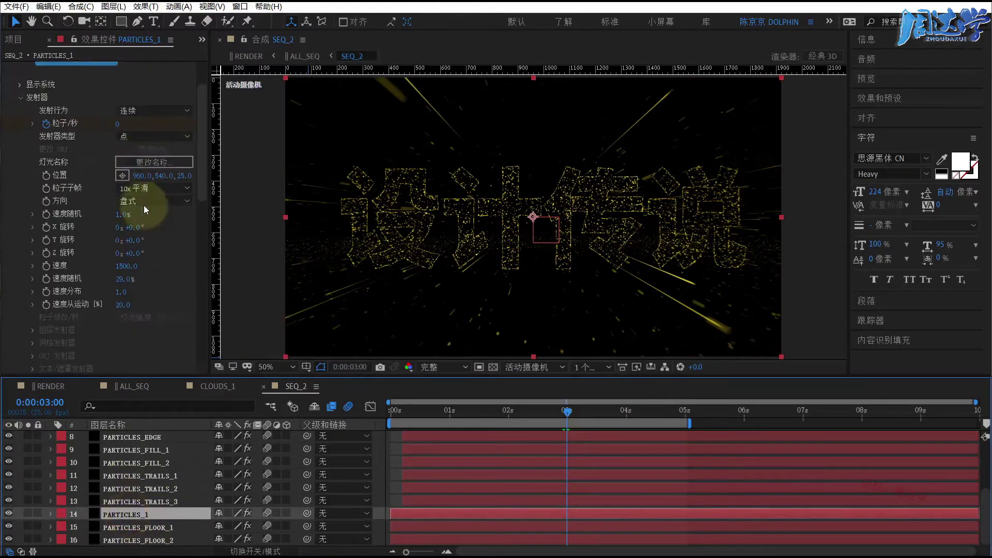
scroll(148, 221, "down", 3)
scroll(148, 222, "down", 2)
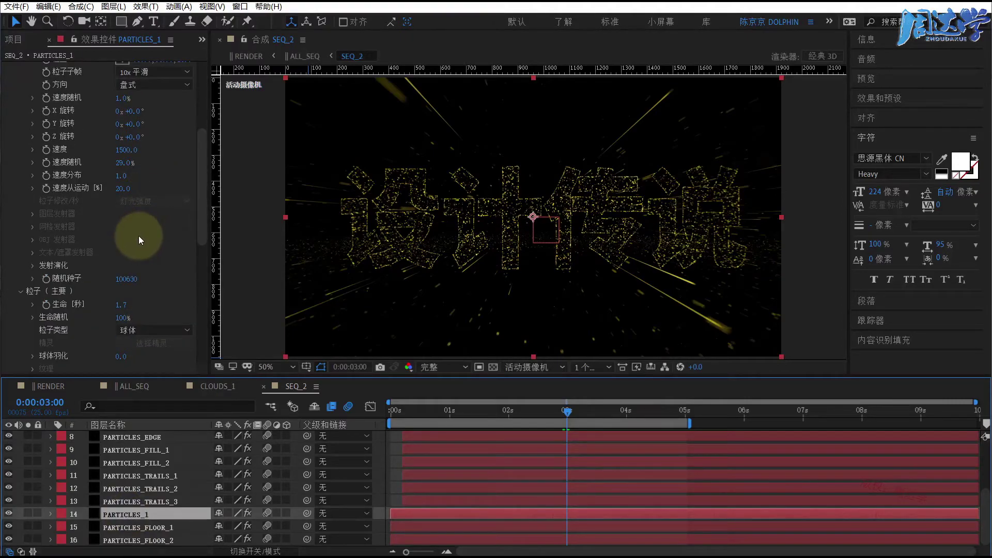
scroll(123, 263, "up", 2)
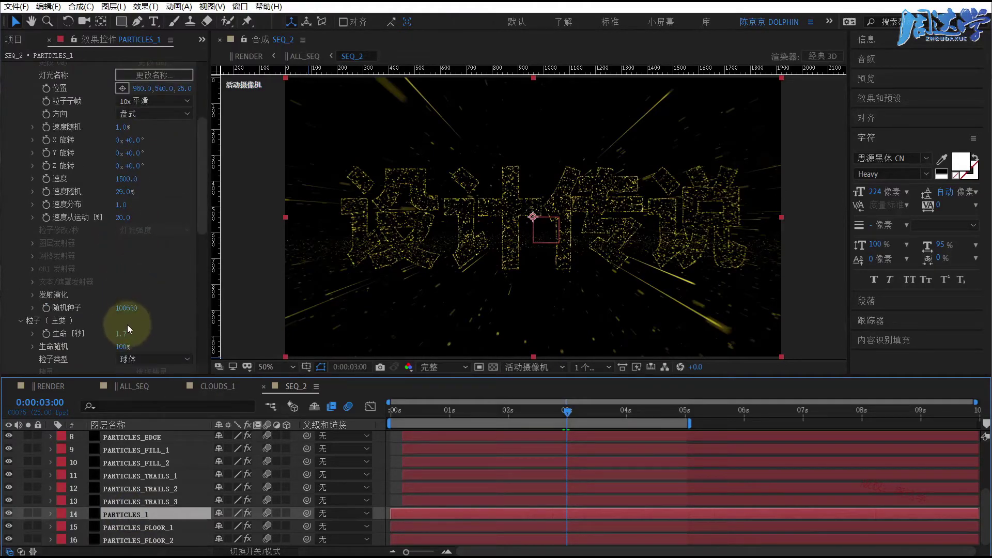
mouse_move(125, 308)
left_mouse_down()
mouse_move(216, 317)
mouse_move(130, 309)
left_mouse_up()
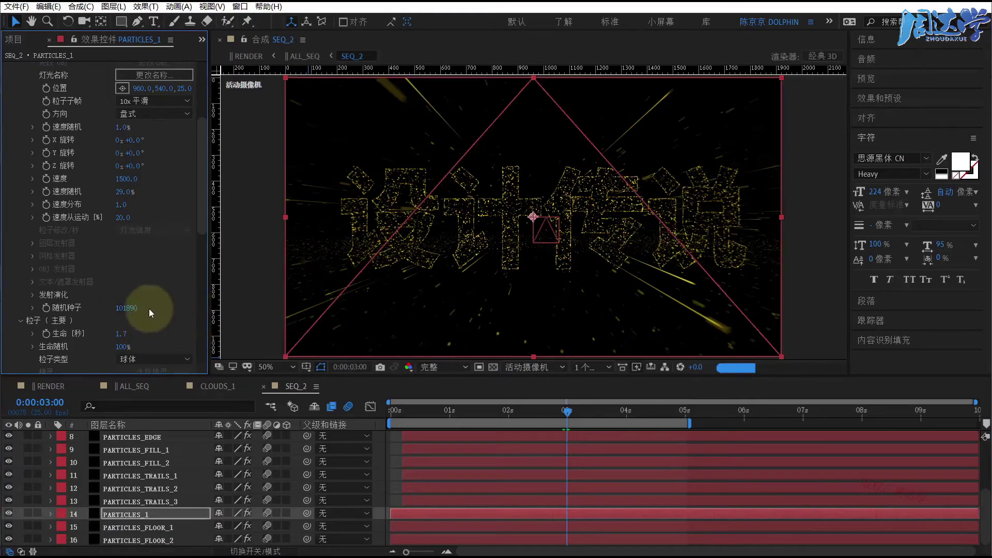
left_click(145, 515)
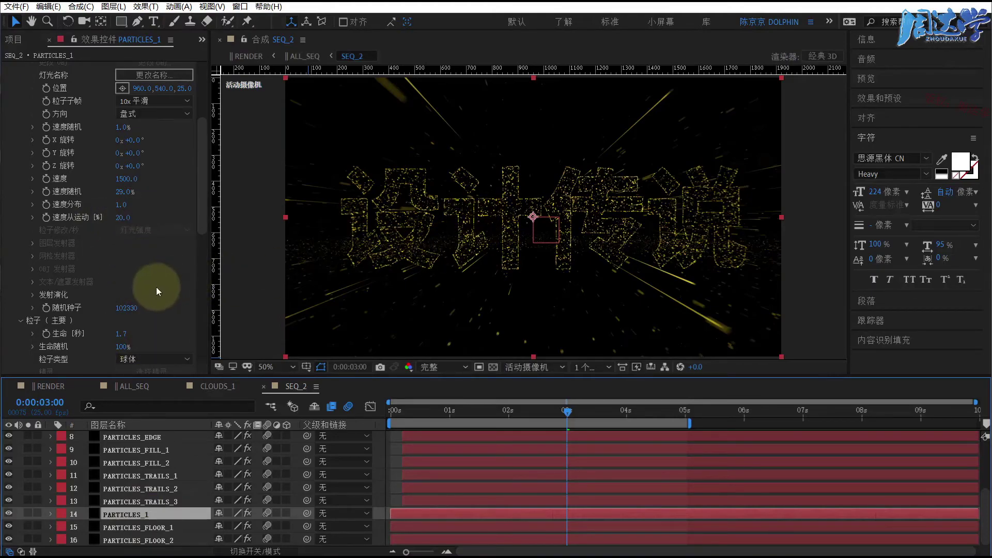
scroll(154, 288, "up", 3)
scroll(154, 288, "up", 3)
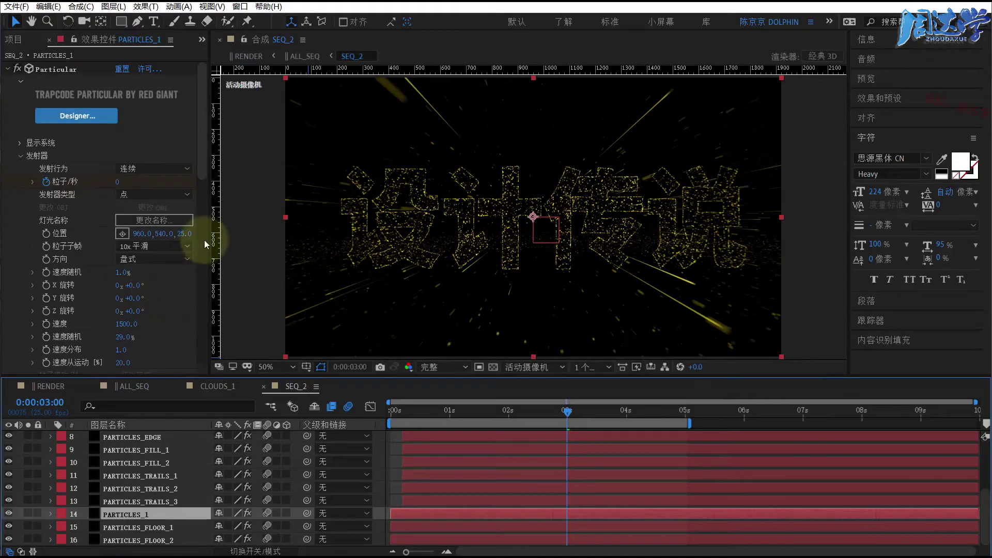
- Widen Effect Controls and expand PARTICLES_EDGE's Emitter, showing 1018 particles/sec from a text/mask emitter
left_click_drag(209, 235, 235, 235)
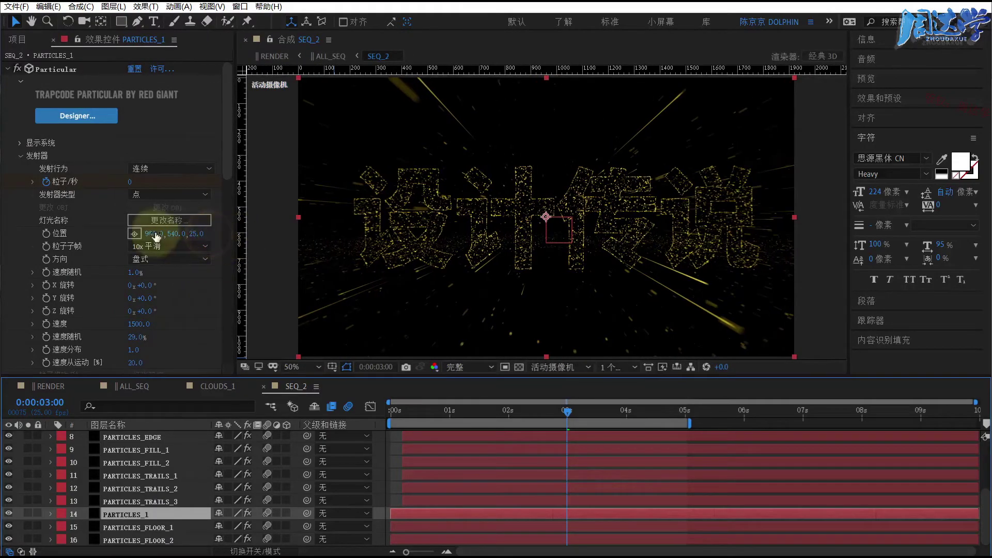
left_click(20, 155)
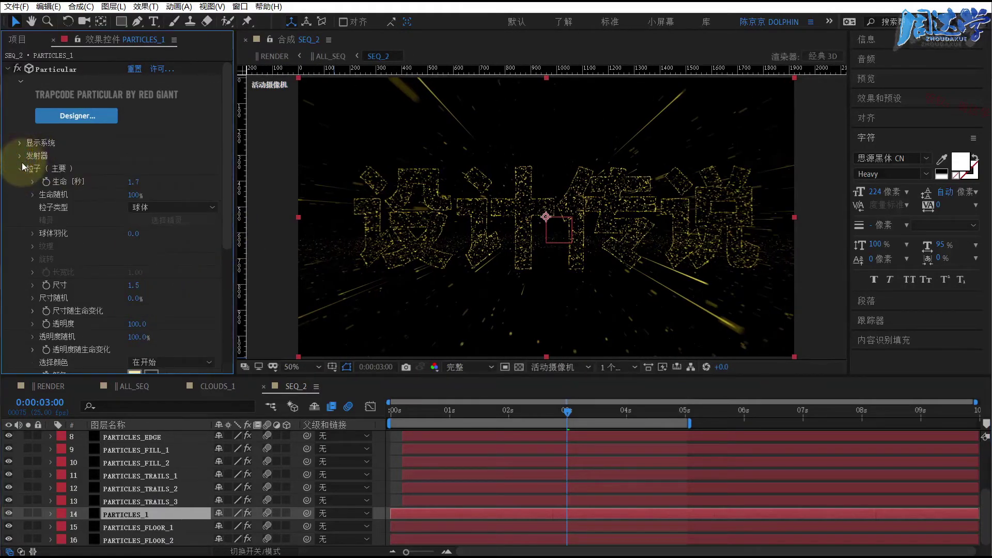
left_click(22, 156)
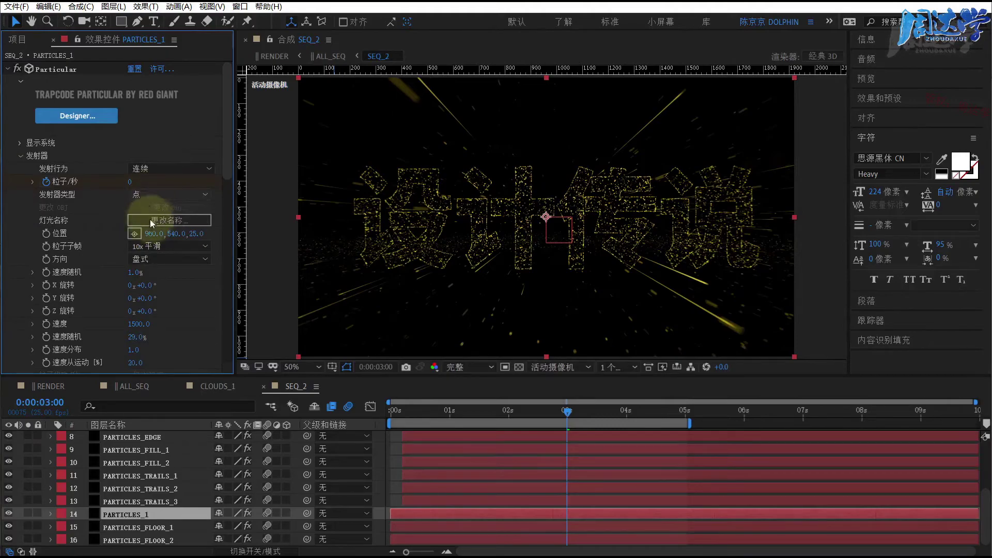
scroll(157, 484, "up", 3)
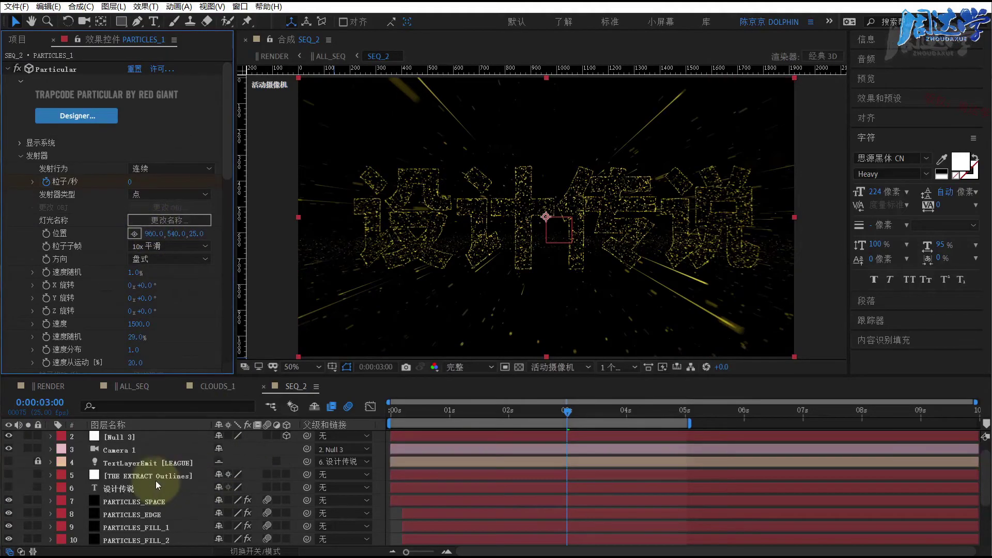
left_click(127, 515)
left_click(20, 156)
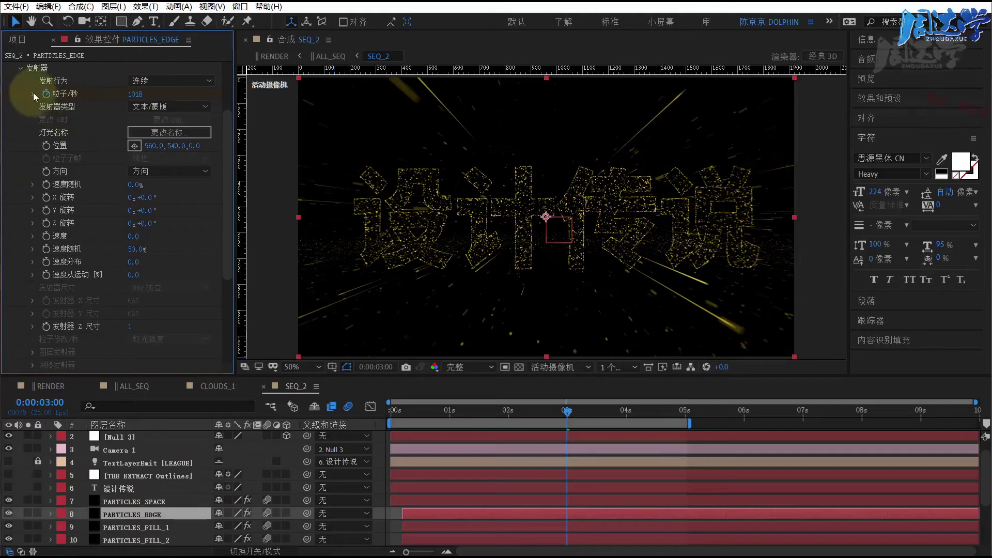
- Toggle the PARTICLES_EDGE outline particles off and on twice to compare the result
left_click(9, 513)
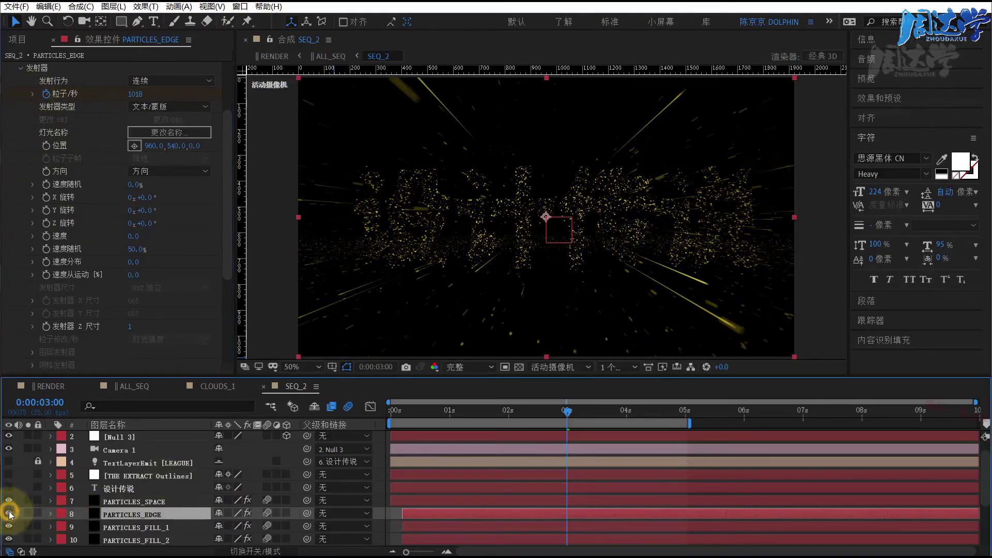
left_click(9, 513)
left_click(9, 513)
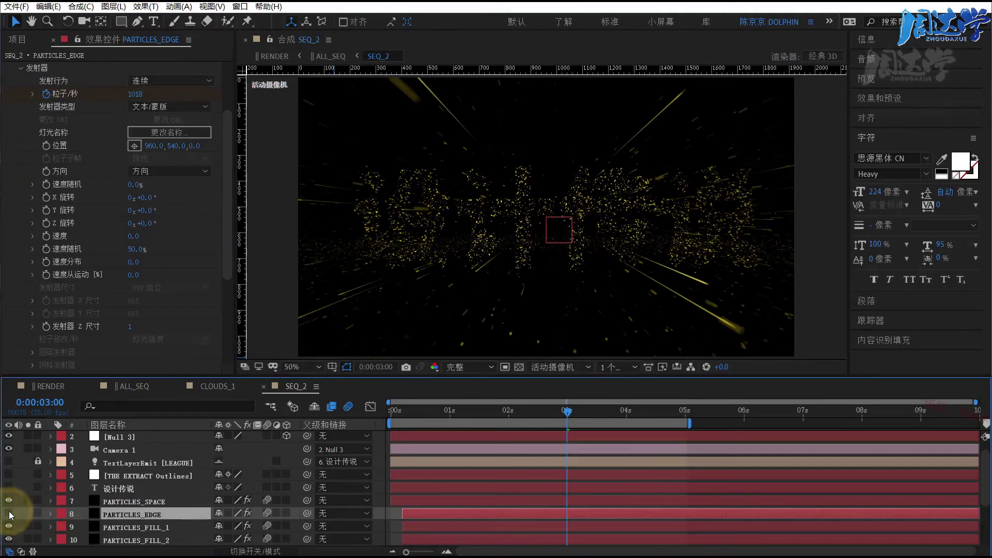
left_click(10, 513)
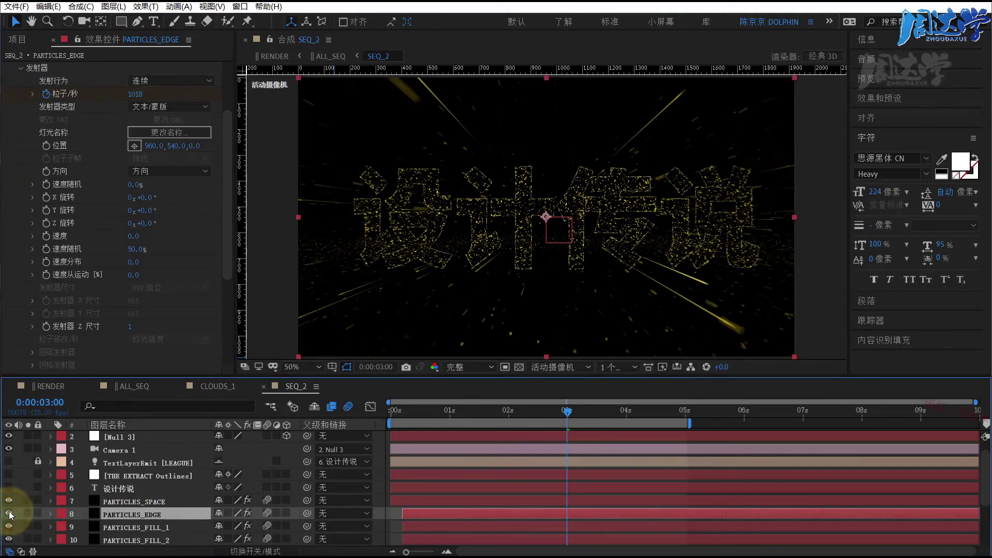
- Inspect PARTICLES_SPACE, PARTICLES_EDGE and PARTICLES_FILL_1, toggling the fill particles off and on
left_click(145, 501)
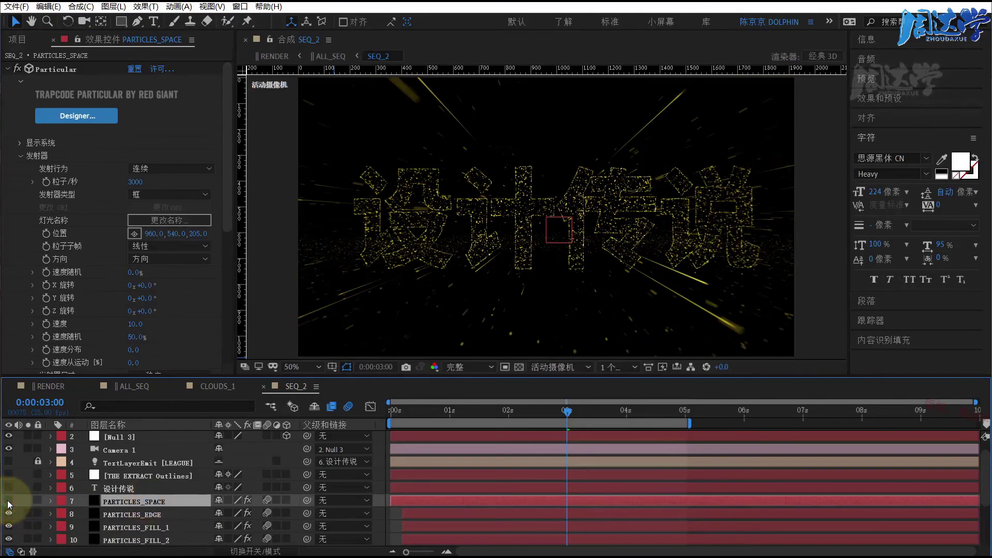
left_click(127, 515)
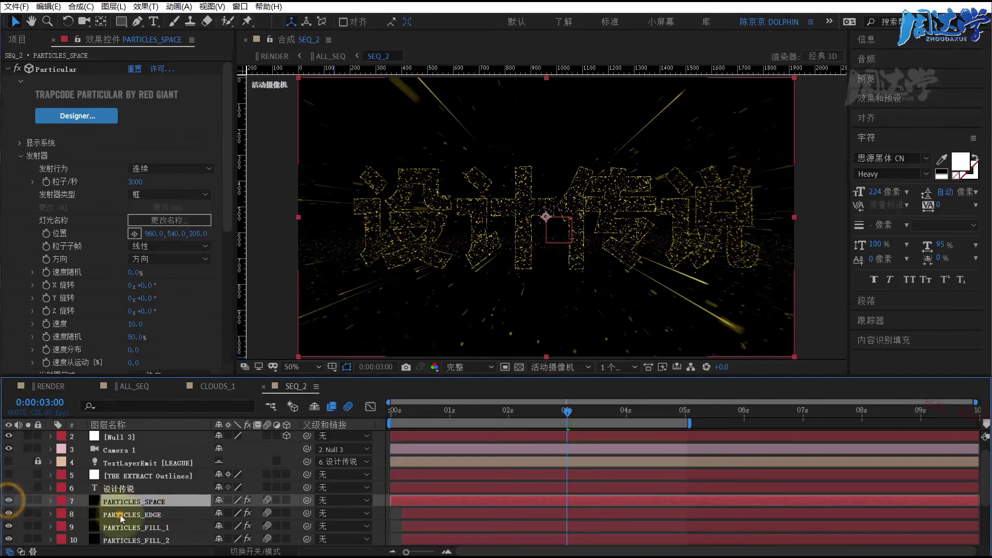
scroll(131, 520, "down", 2)
left_click(129, 451)
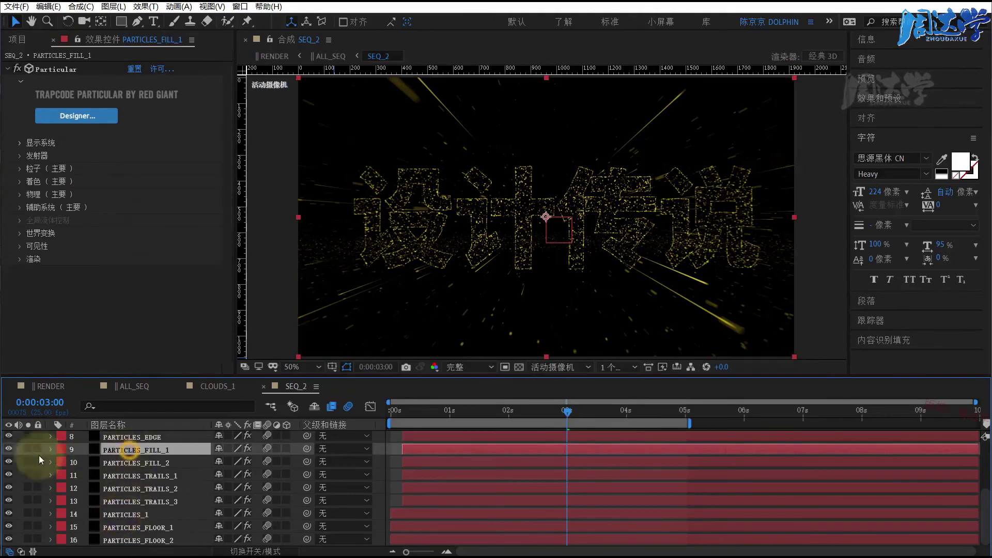
left_click(9, 449)
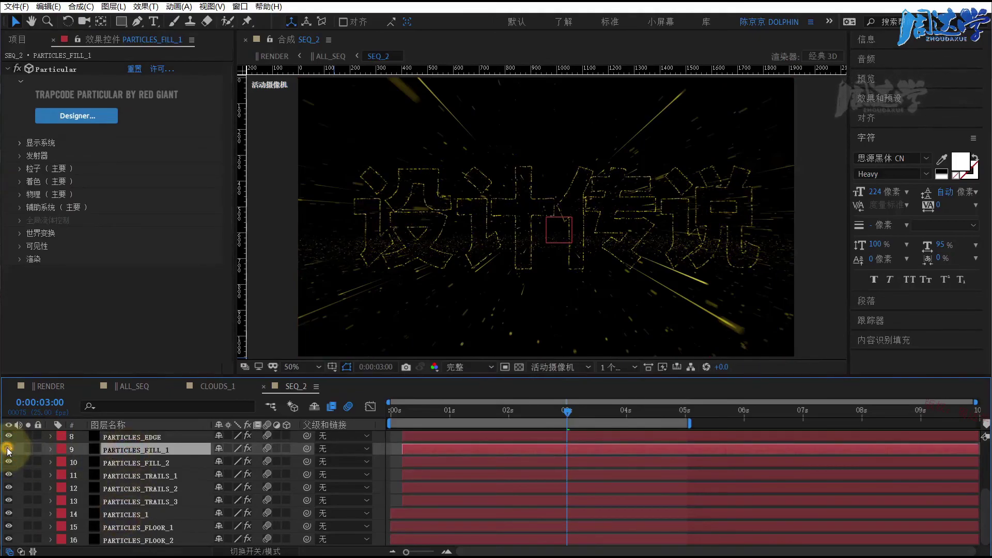
left_click(8, 450)
left_click(19, 155)
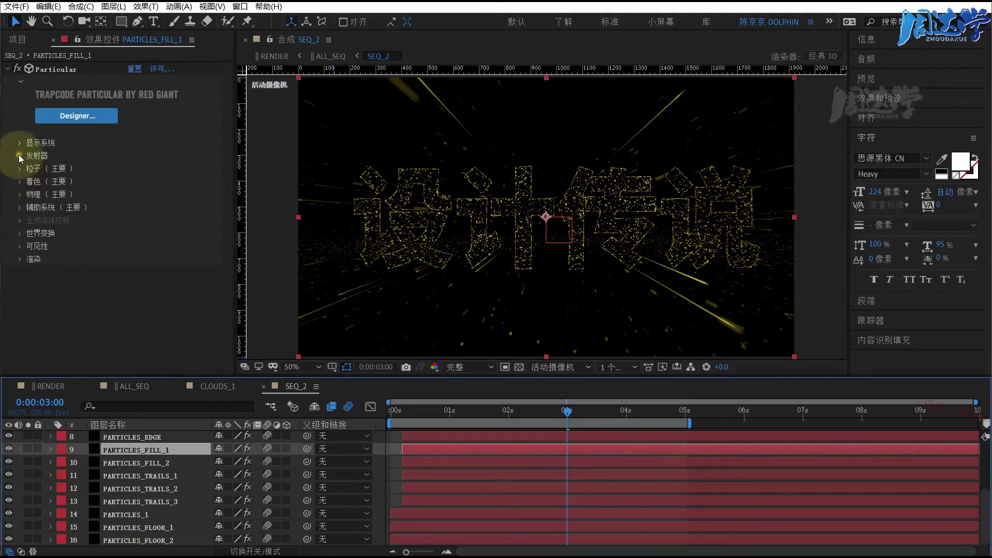
scroll(77, 197, "down", 3)
scroll(151, 262, "up", 3)
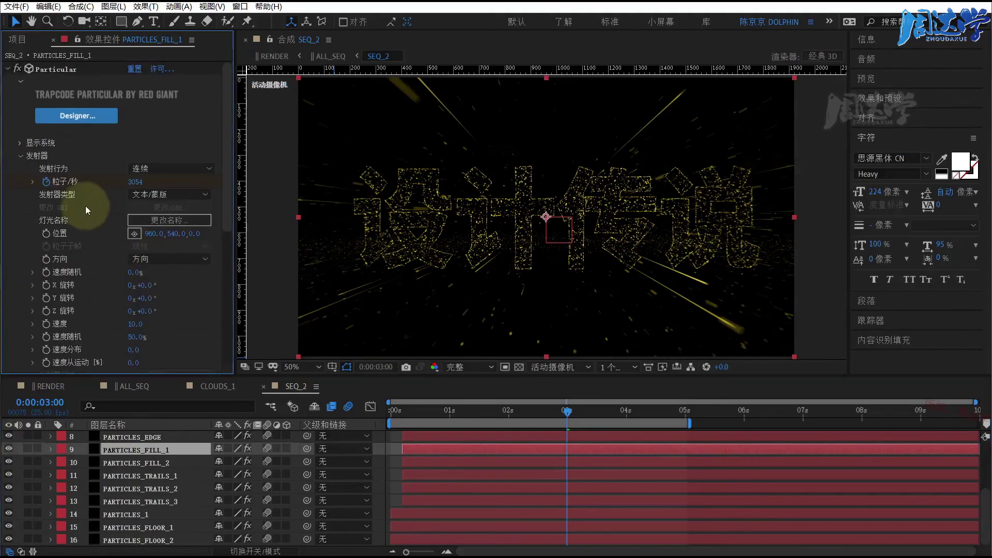
- Collapse Particular and preview the 设计传说 title in ALL_SEQ at 0:00:14:17
left_click(8, 71)
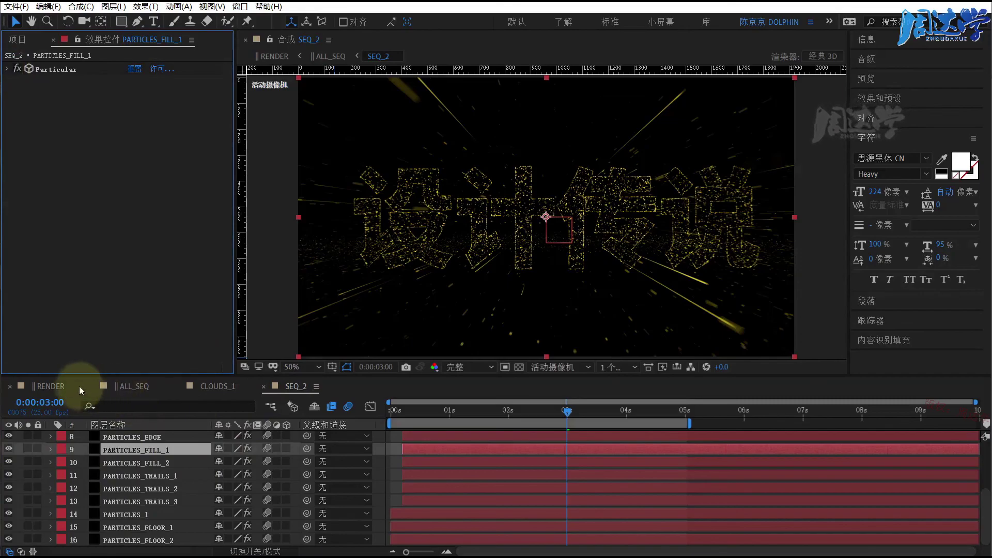
left_click(112, 385)
left_click_drag(725, 411, 737, 411)
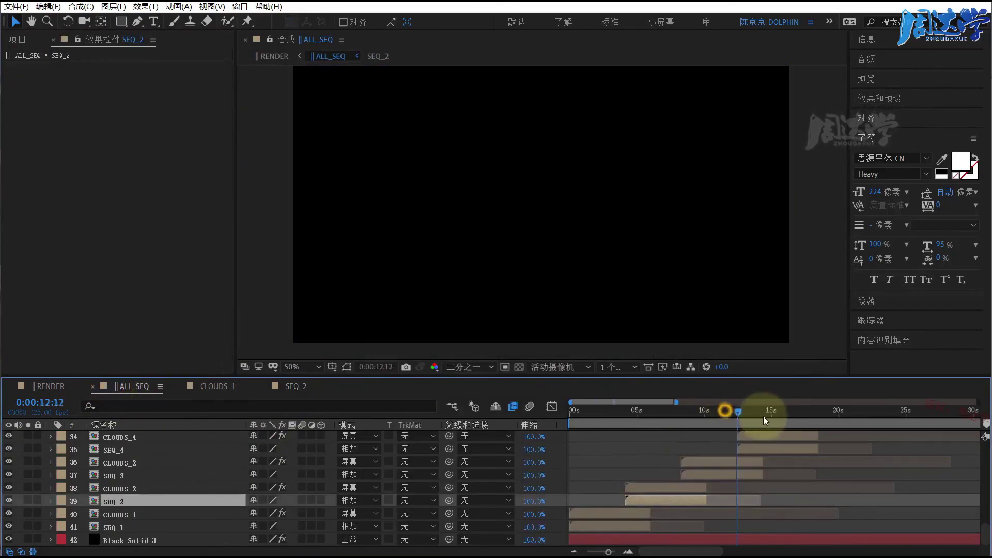
left_click(767, 417)
scroll(833, 497, "up", 3)
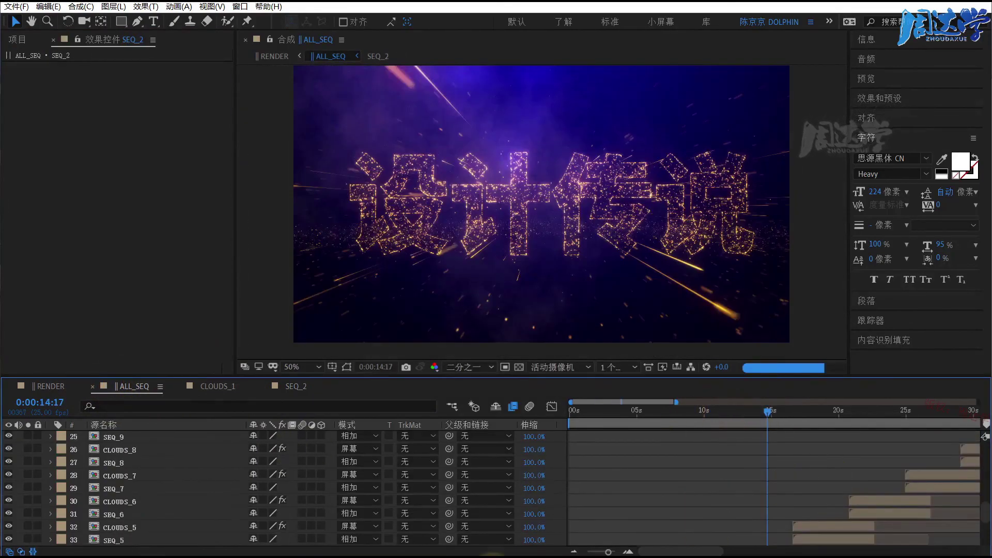